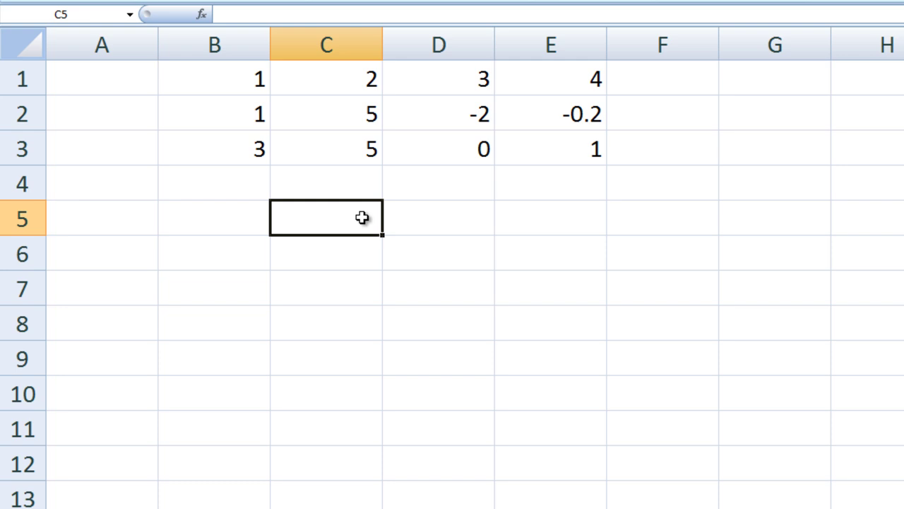
Enter the formula =B1-C1 in cell C5 and review its cell references
{"action": "double_click", "coordinate": [362, 218]}
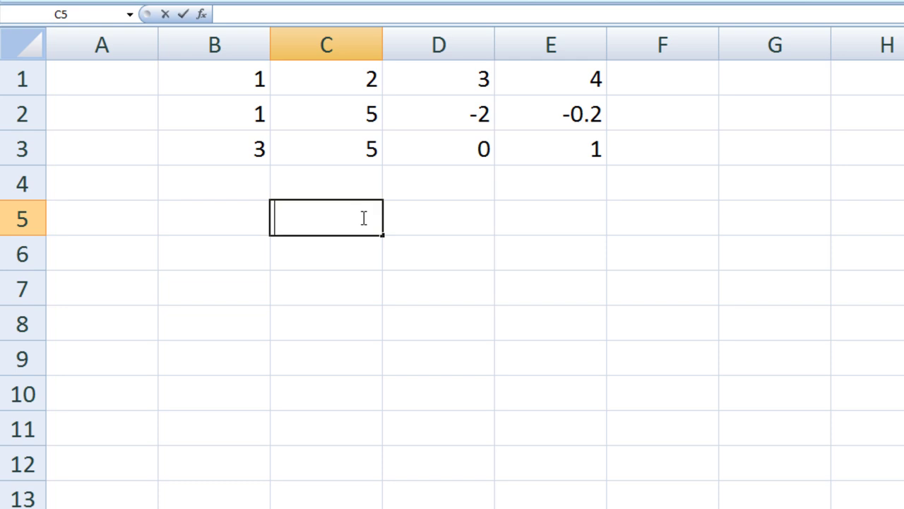
{"action": "type", "text": "=B1-"}
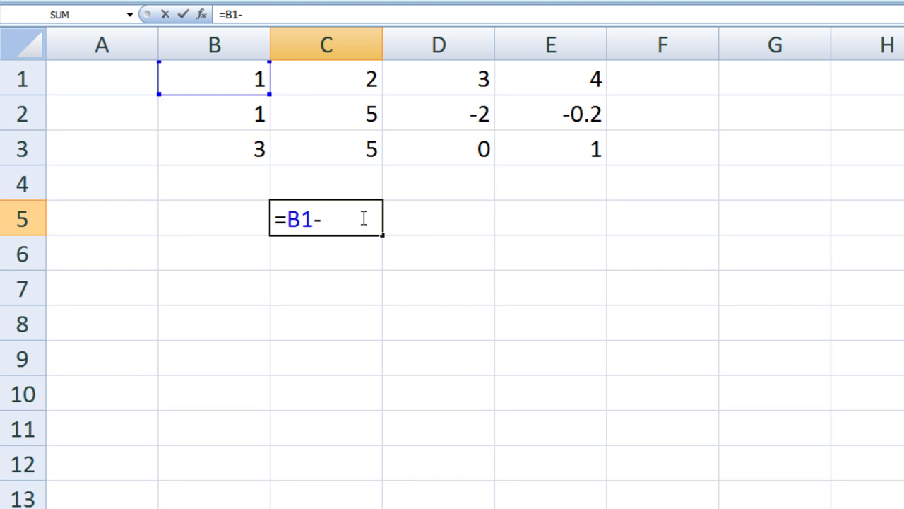
{"action": "type", "text": "C1"}
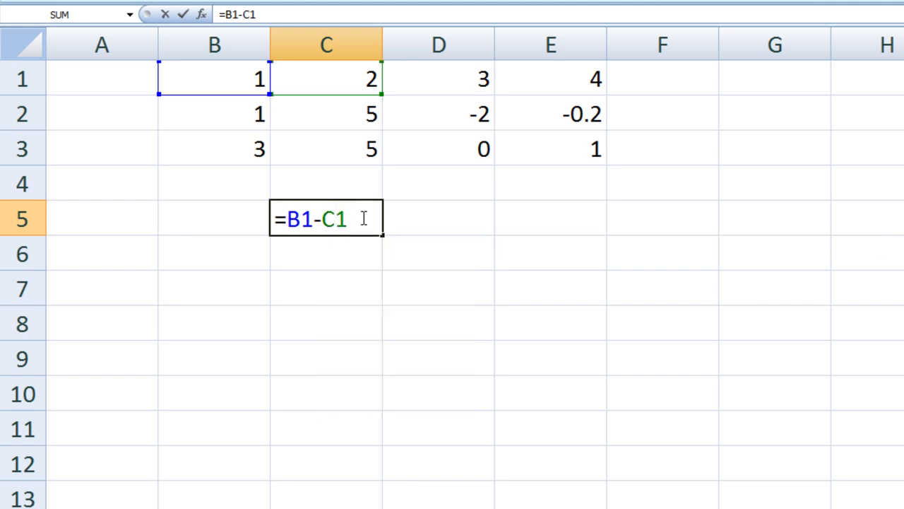
{"action": "key", "text": "Return"}
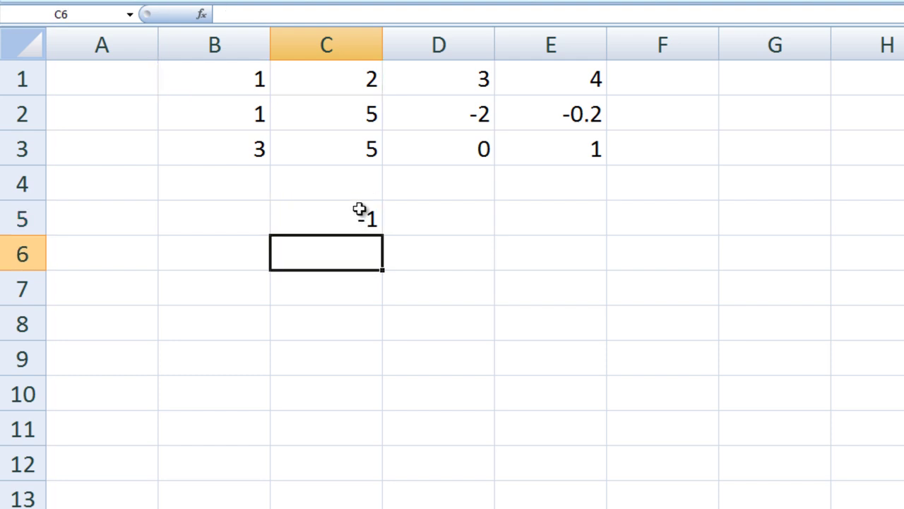
{"action": "double_click", "coordinate": [305, 220]}
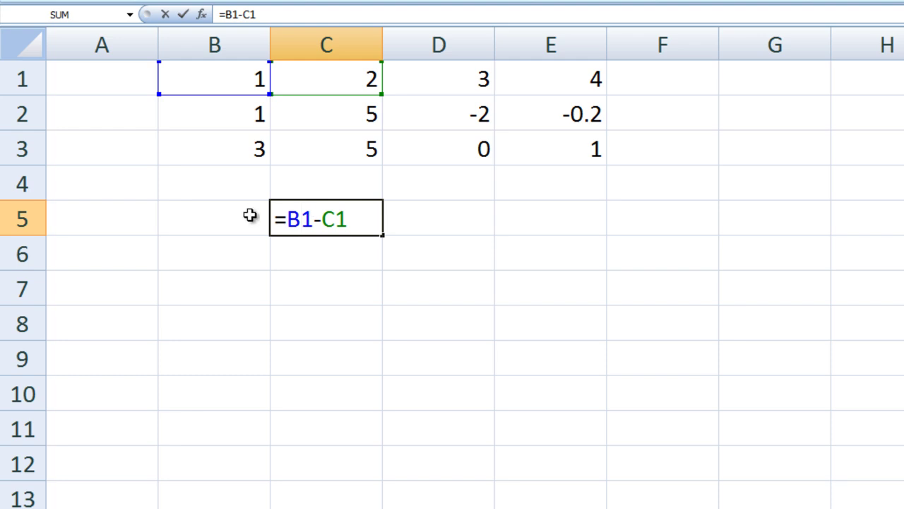
{"action": "key", "text": "Return"}
Copy the formula from C5 into C6 and inspect the references in the pasted formula
{"action": "left_click", "coordinate": [339, 220]}
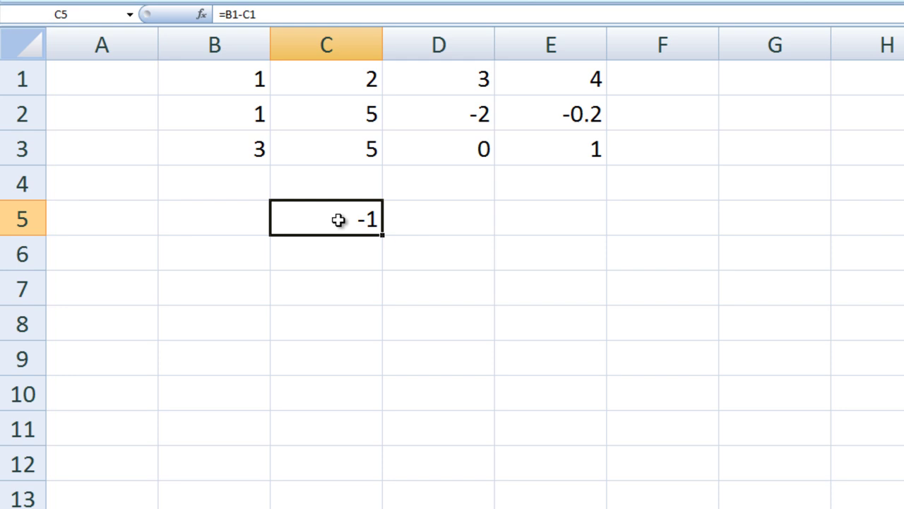
{"action": "right_click", "coordinate": [338, 220]}
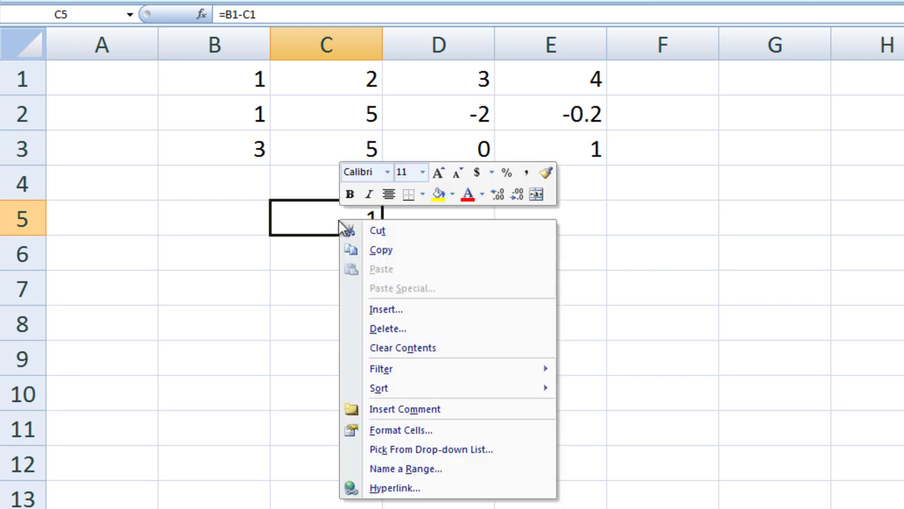
{"action": "left_click", "coordinate": [373, 253]}
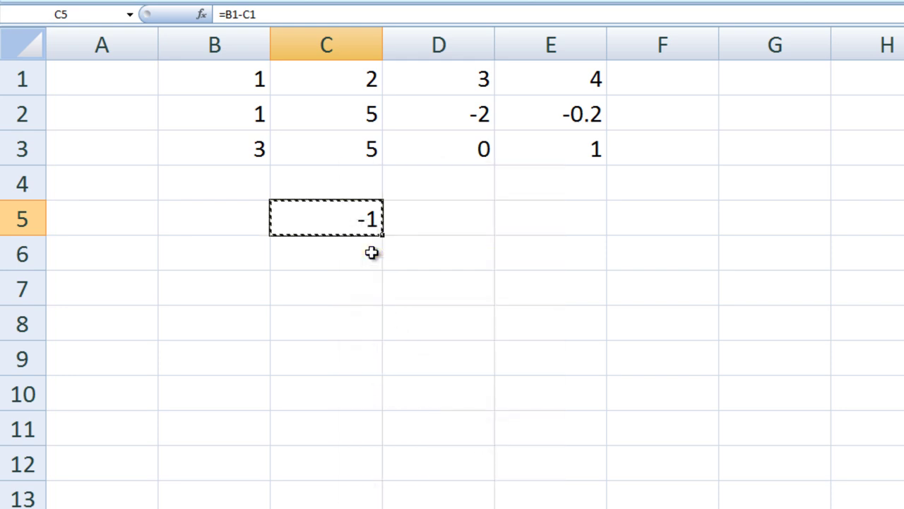
{"action": "left_click", "coordinate": [335, 256]}
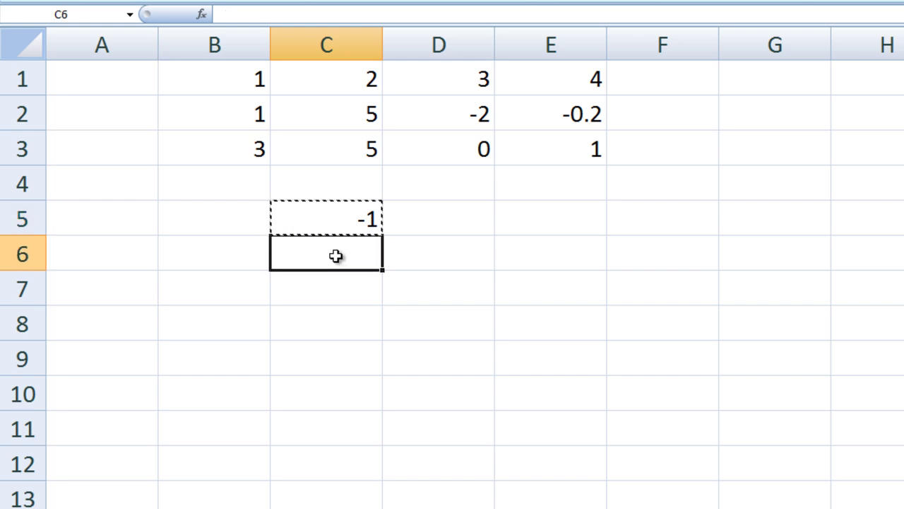
{"action": "right_click", "coordinate": [338, 258]}
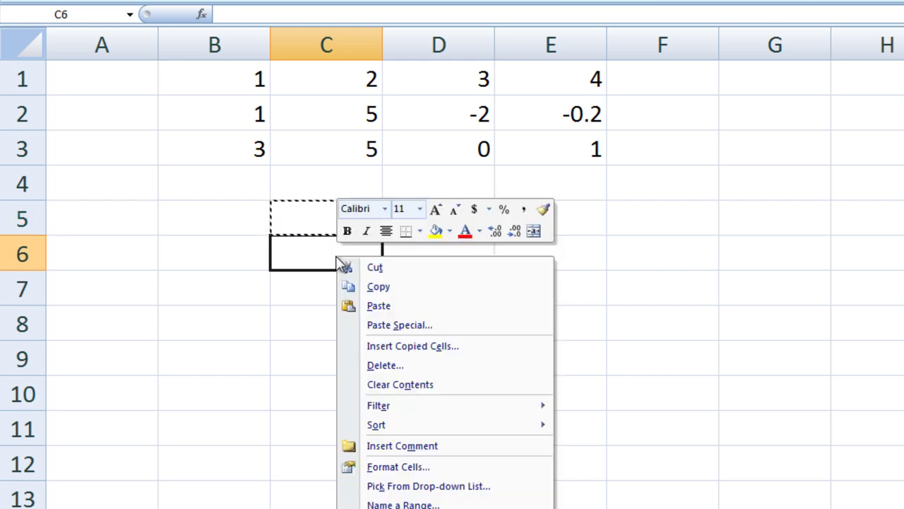
{"action": "left_click", "coordinate": [374, 308]}
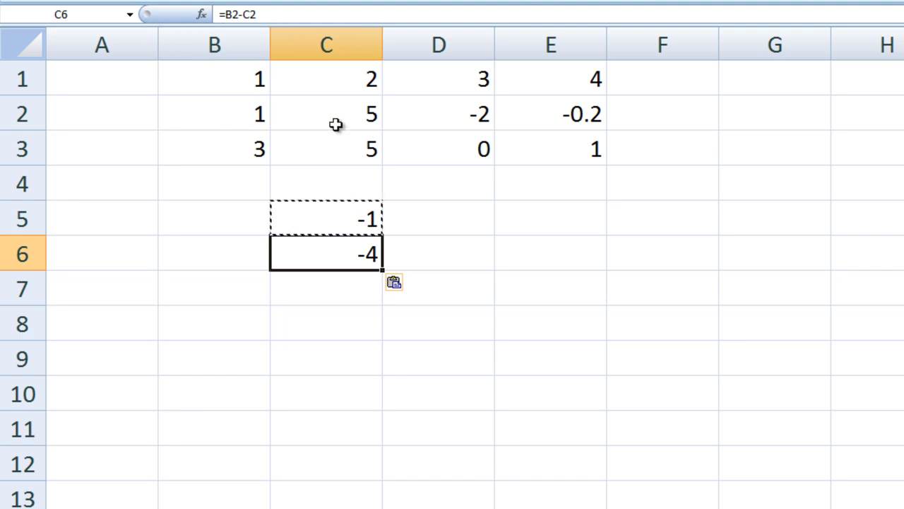
{"action": "double_click", "coordinate": [335, 256]}
{"action": "key", "text": "Return"}
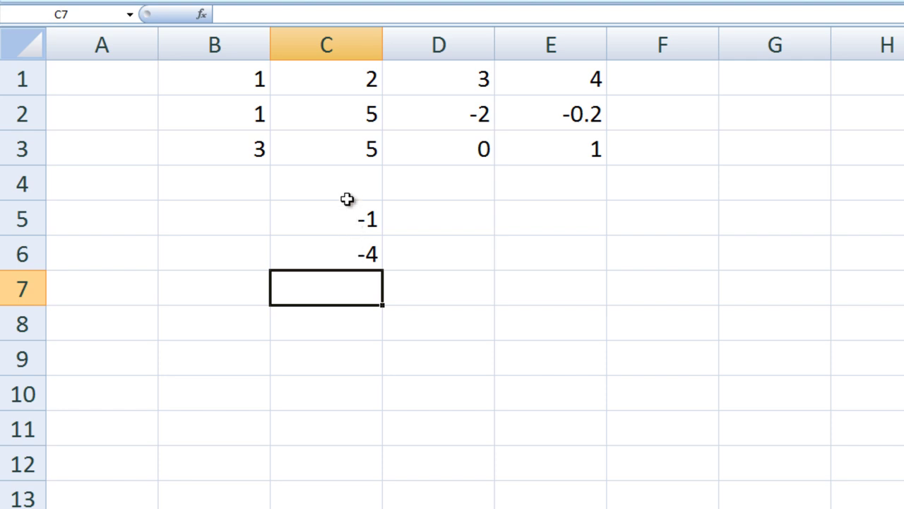
Copy the formula from C5 into E6 and inspect the references in the pasted formula
{"action": "left_click", "coordinate": [349, 219]}
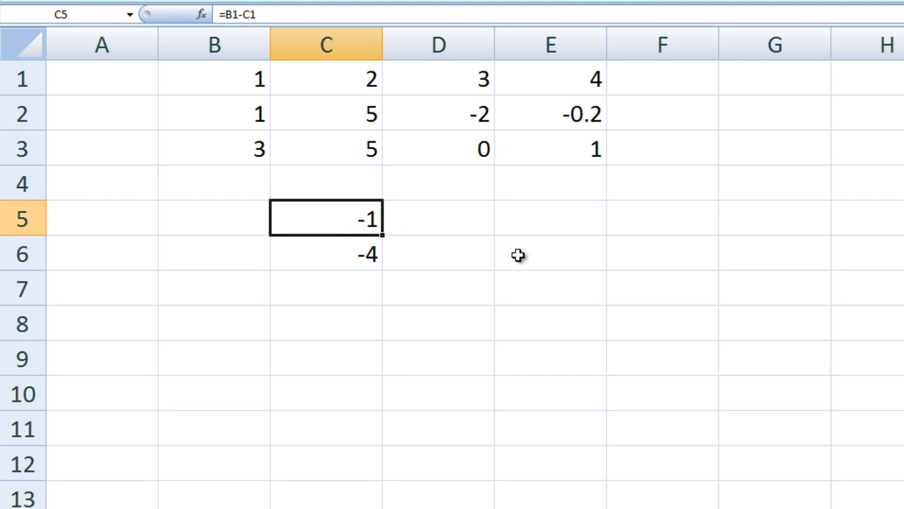
{"action": "right_click", "coordinate": [303, 215]}
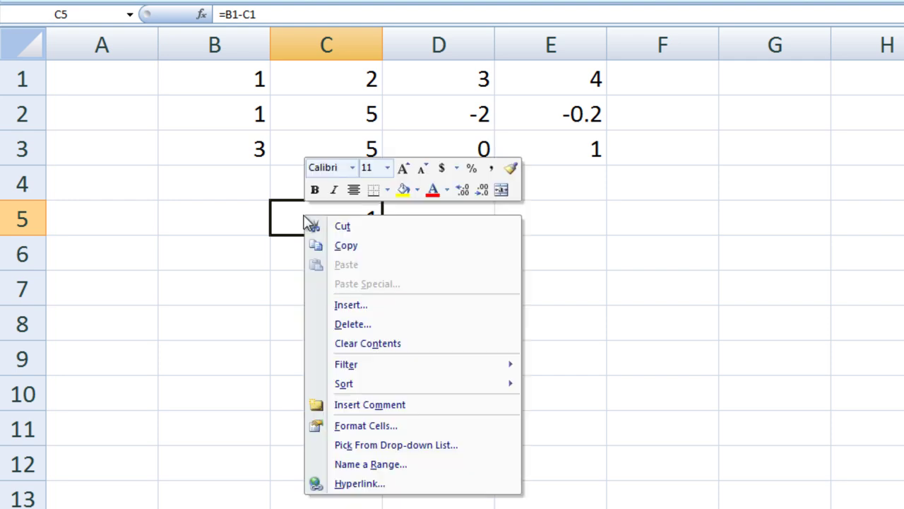
{"action": "left_click", "coordinate": [341, 246]}
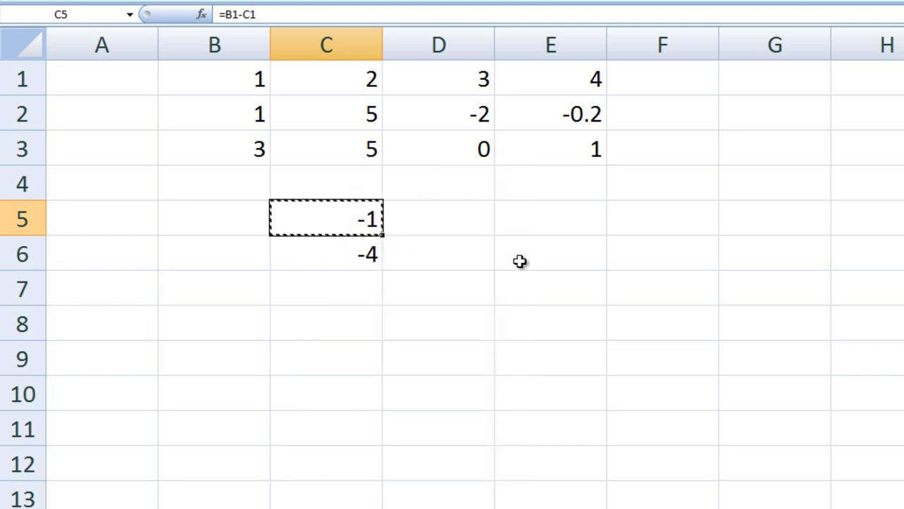
{"action": "left_click", "coordinate": [522, 257]}
{"action": "right_click", "coordinate": [522, 257]}
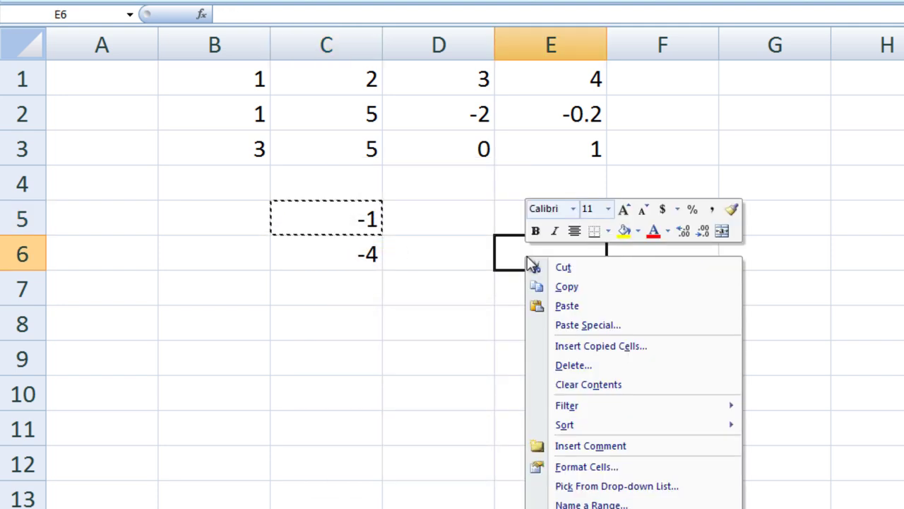
{"action": "left_click", "coordinate": [567, 306]}
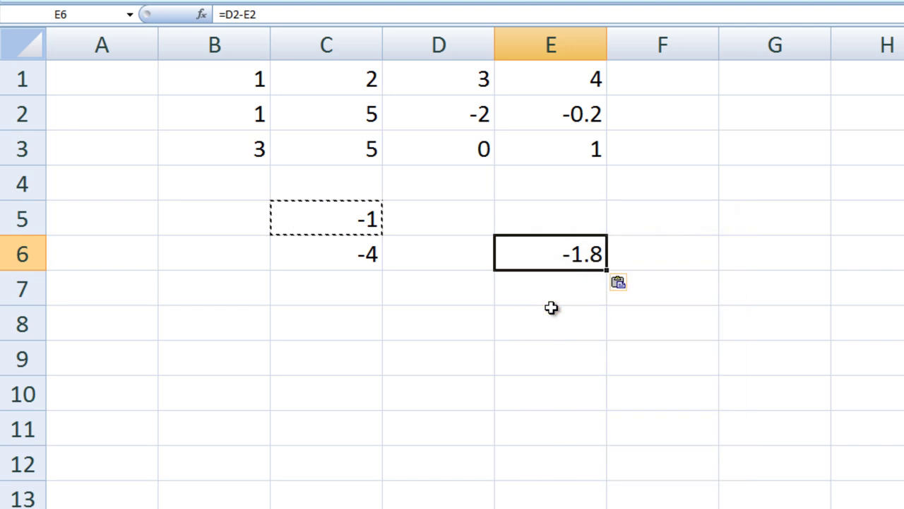
{"action": "double_click", "coordinate": [523, 250]}
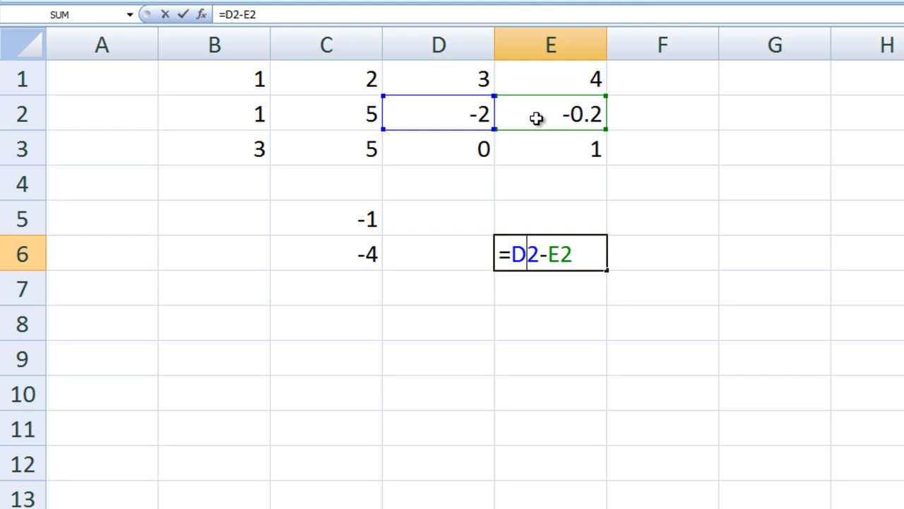
{"action": "key", "text": "Return"}
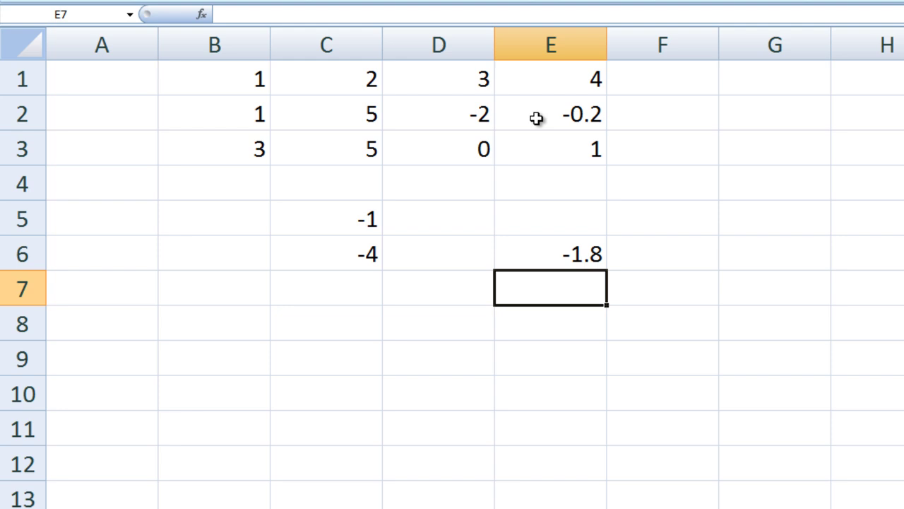
Compare the cell references in the original C5 formula with those in the E6 copy
{"action": "left_click", "coordinate": [324, 218]}
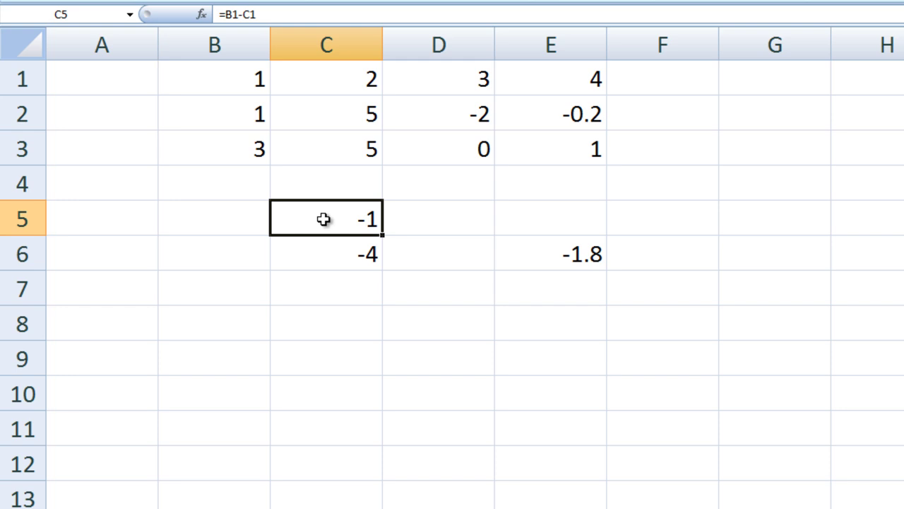
{"action": "double_click", "coordinate": [323, 219]}
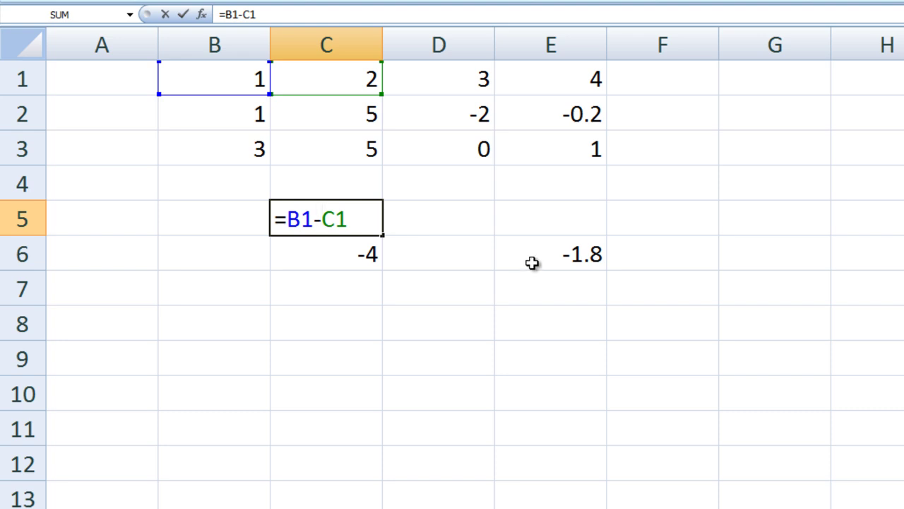
{"action": "key", "text": "Return"}
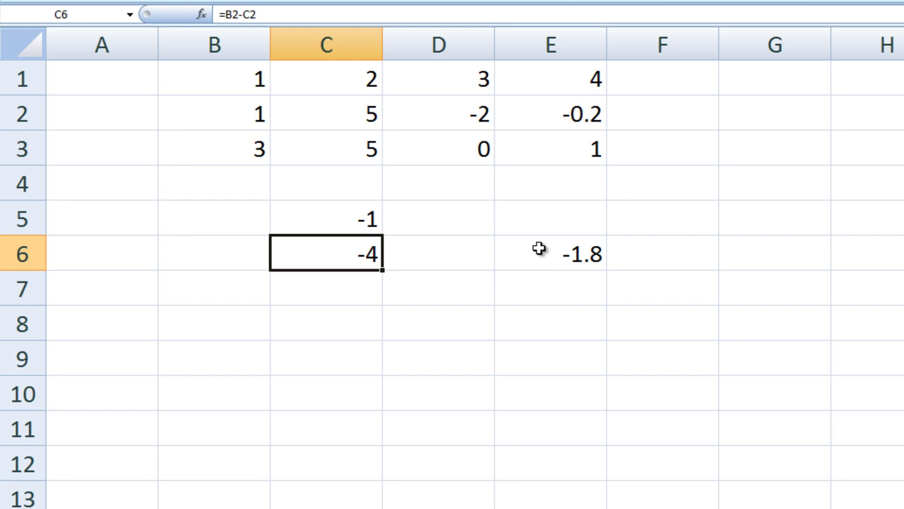
{"action": "double_click", "coordinate": [539, 248]}
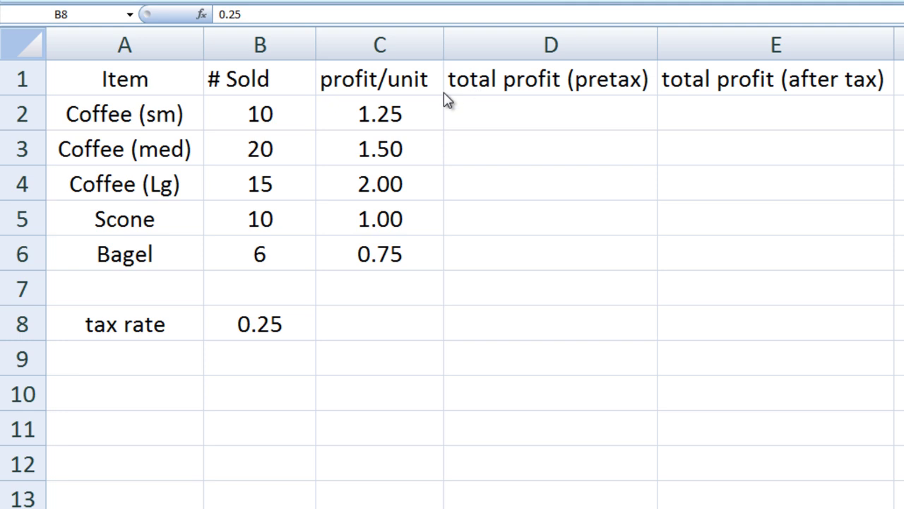
Enter the formula =B2*C2 in D2 to calculate the pretax total profit for Coffee (sm)
{"action": "left_click", "coordinate": [252, 329]}
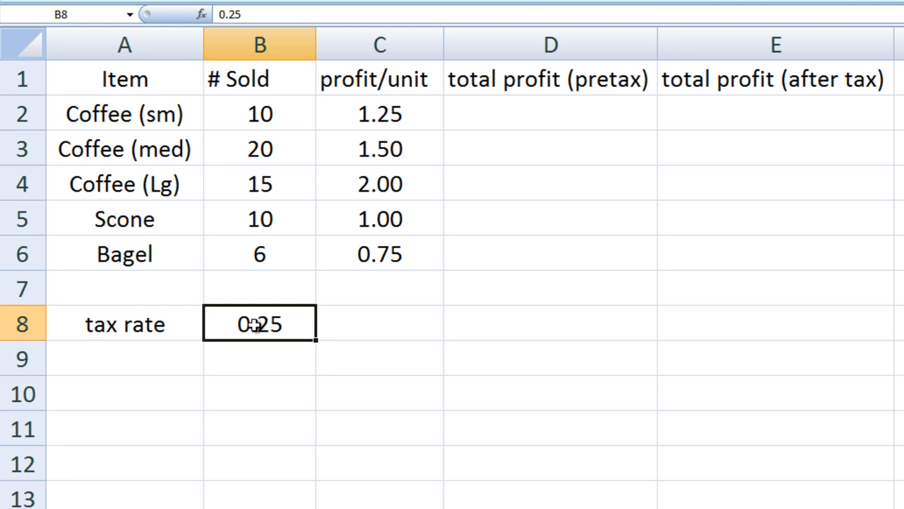
{"action": "left_click", "coordinate": [527, 116]}
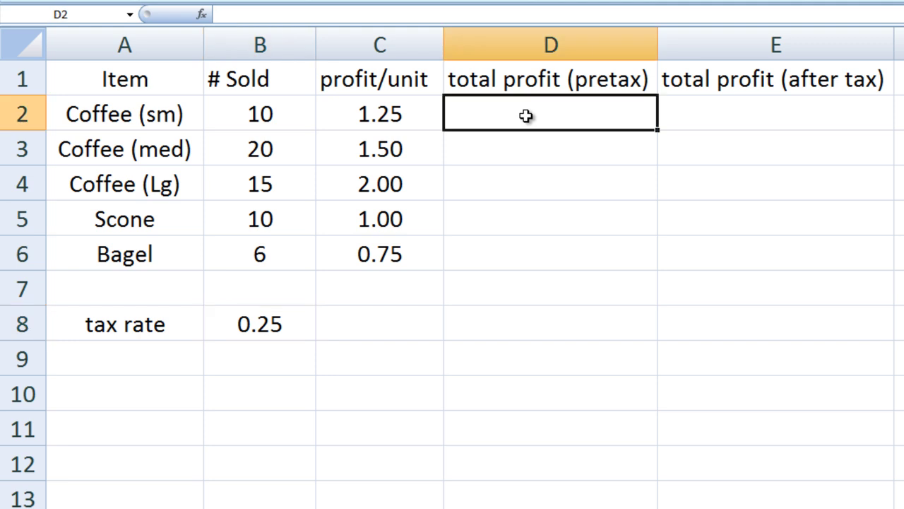
{"action": "type", "text": "="}
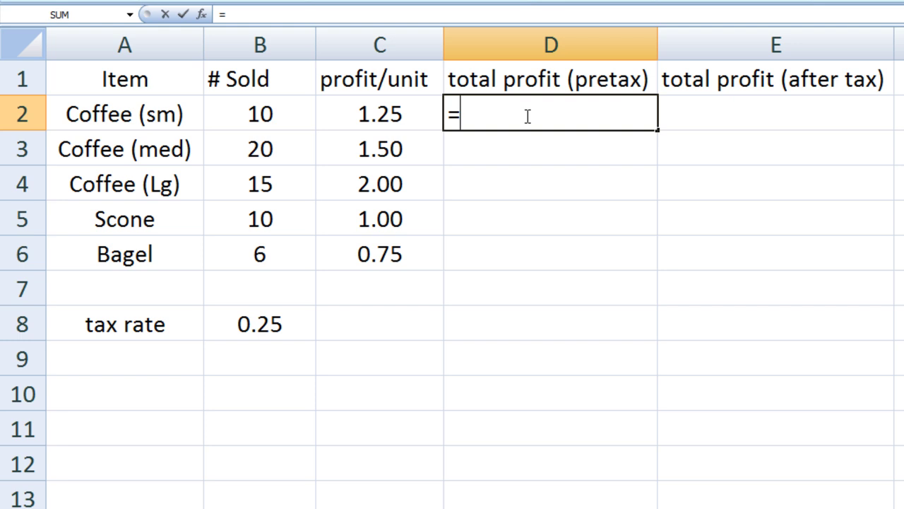
{"action": "type", "text": "b2"}
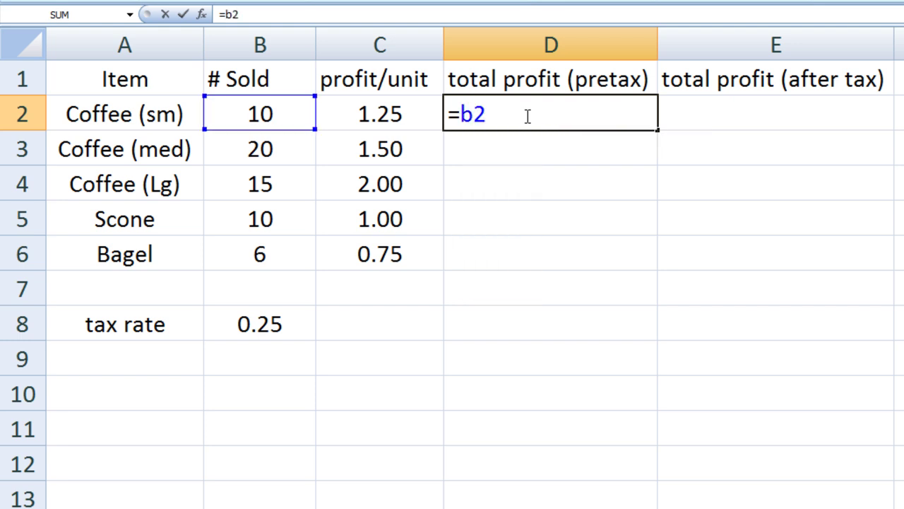
{"action": "type", "text": "*c"}
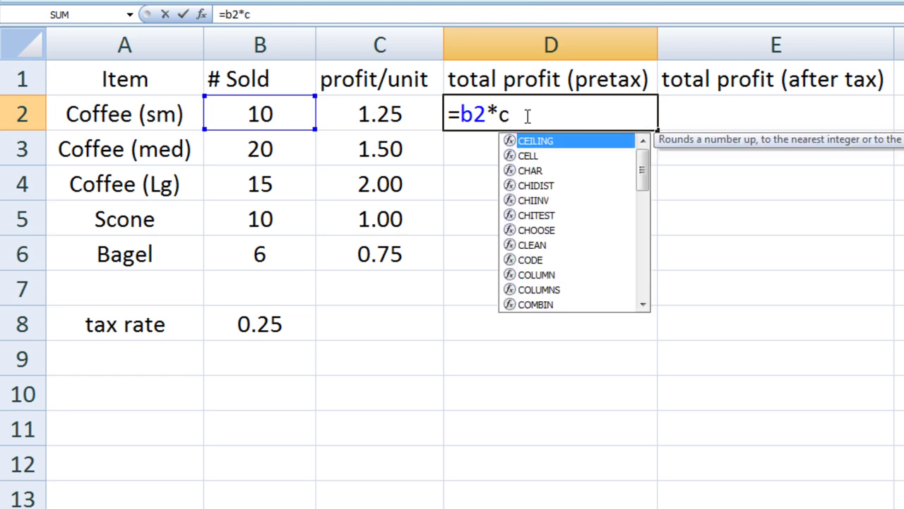
{"action": "type", "text": "2"}
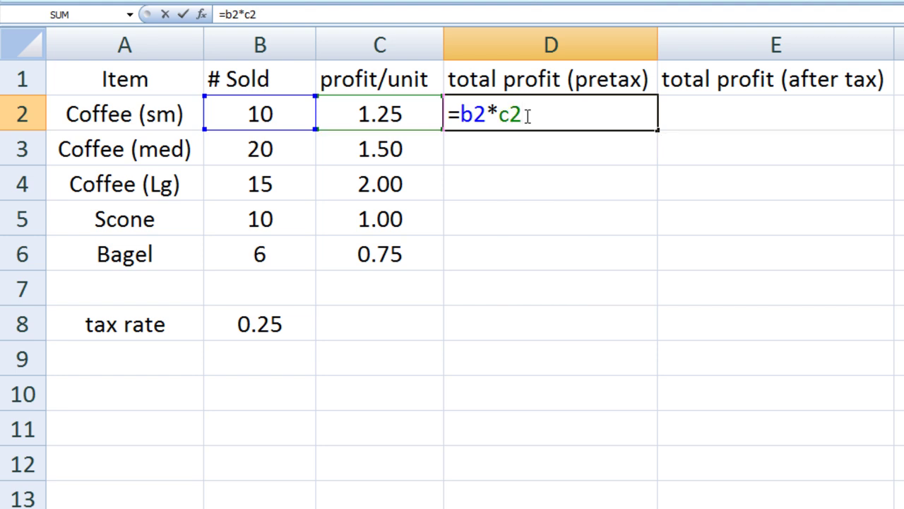
{"action": "key", "text": "Return"}
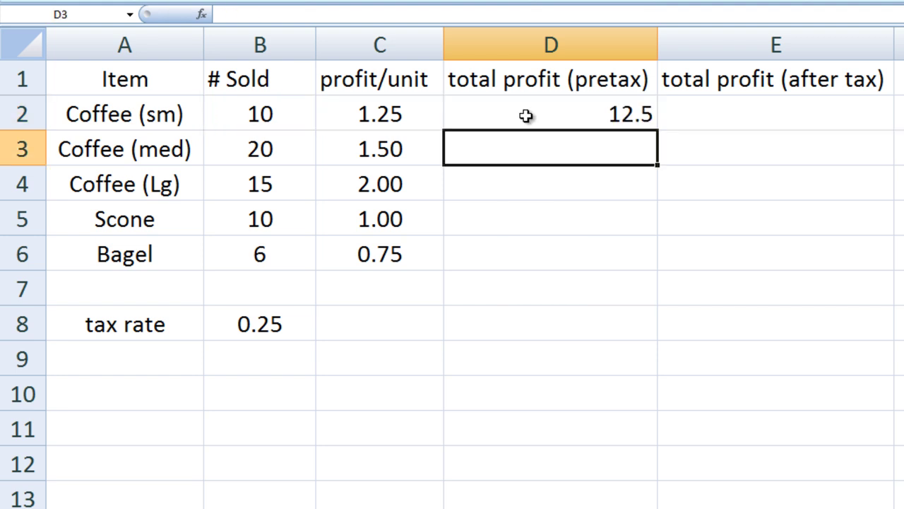
Copy the pretax profit formula from D2 into D3 for Coffee (med) and inspect the pasted formula's references
{"action": "left_click", "coordinate": [526, 116]}
{"action": "double_click", "coordinate": [526, 115]}
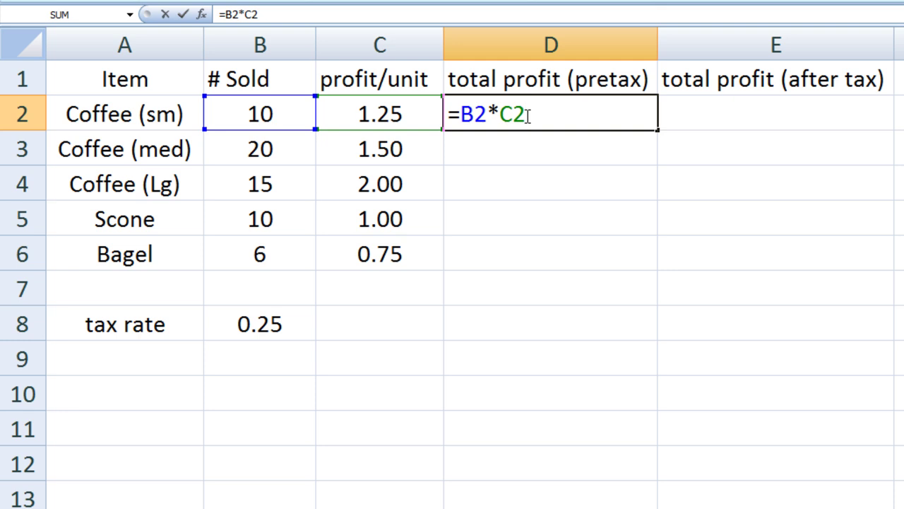
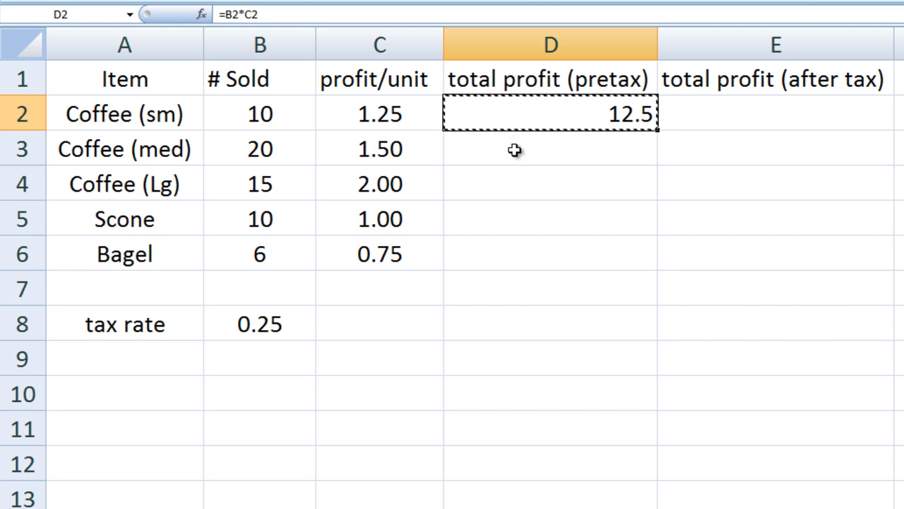
{"action": "left_click", "coordinate": [514, 150]}
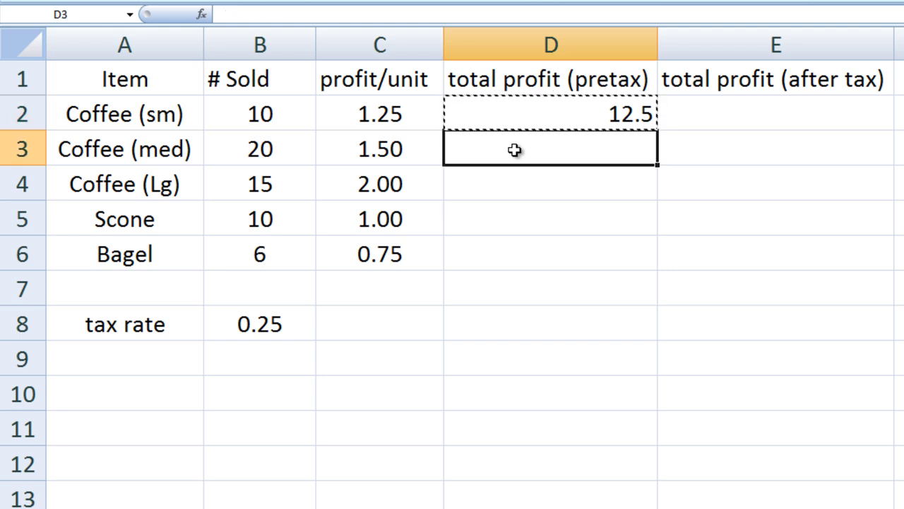
{"action": "type", "text": "30"}
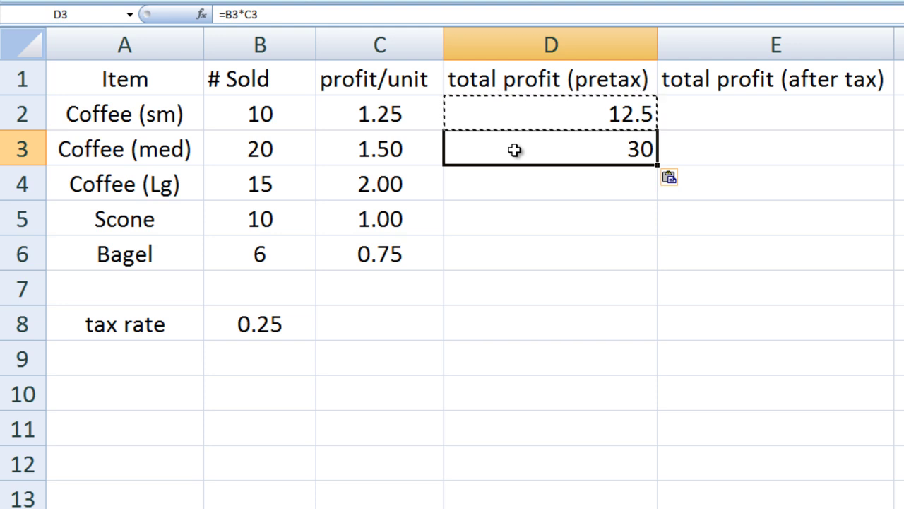
{"action": "double_click", "coordinate": [515, 150]}
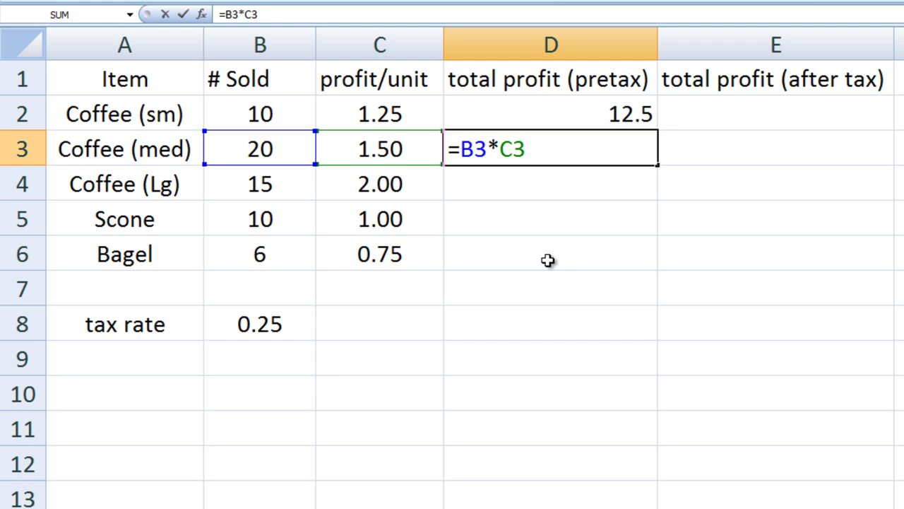
Fill the pretax profit formula from D2 down through D6, and inspect the references in D2 and D3
{"action": "key", "text": "Return"}
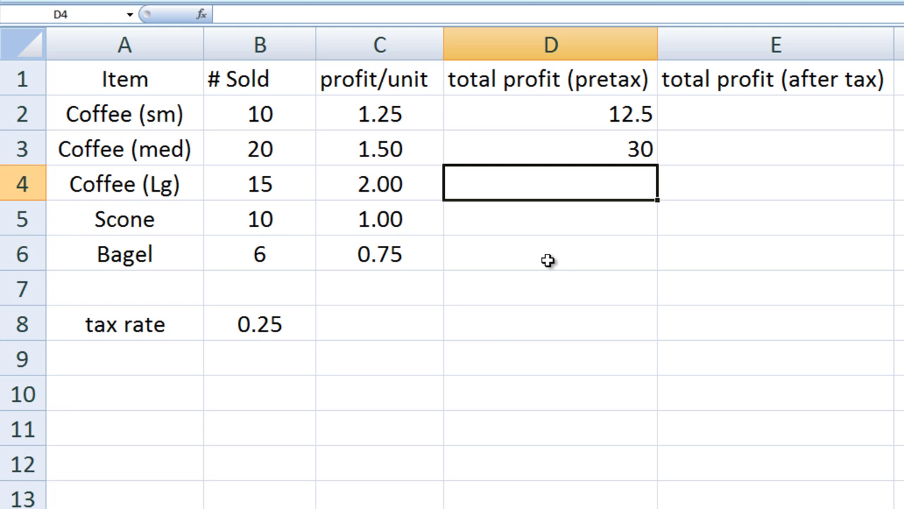
{"action": "left_click", "coordinate": [616, 115]}
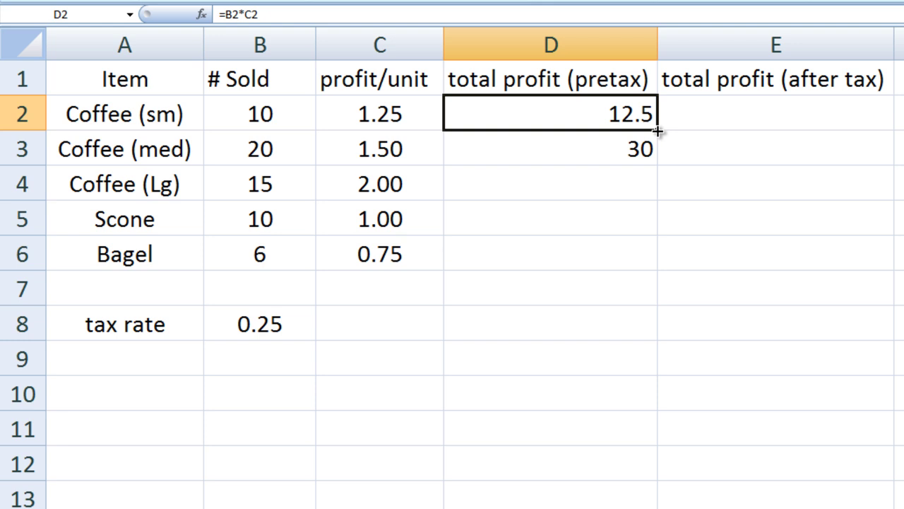
{"action": "left_click_drag", "start_coordinate": [657, 131], "coordinate": [654, 260]}
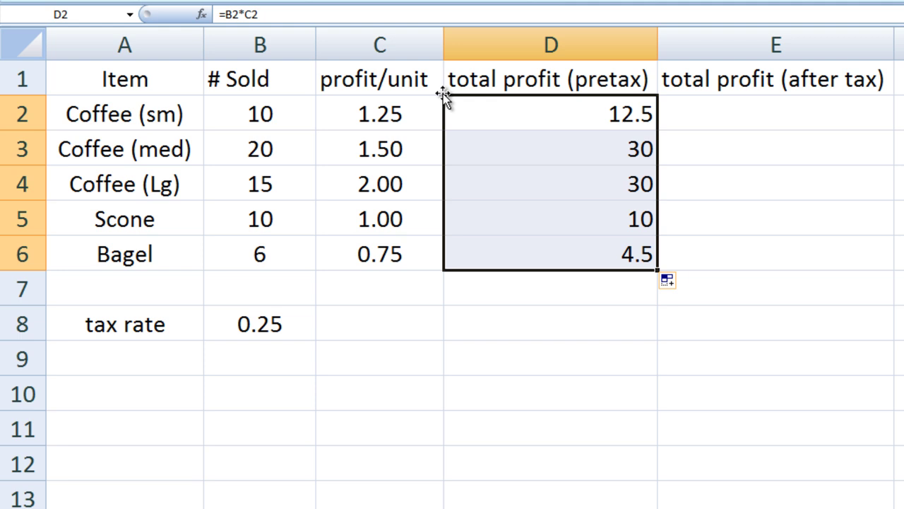
{"action": "left_click", "coordinate": [520, 115]}
{"action": "double_click", "coordinate": [469, 114]}
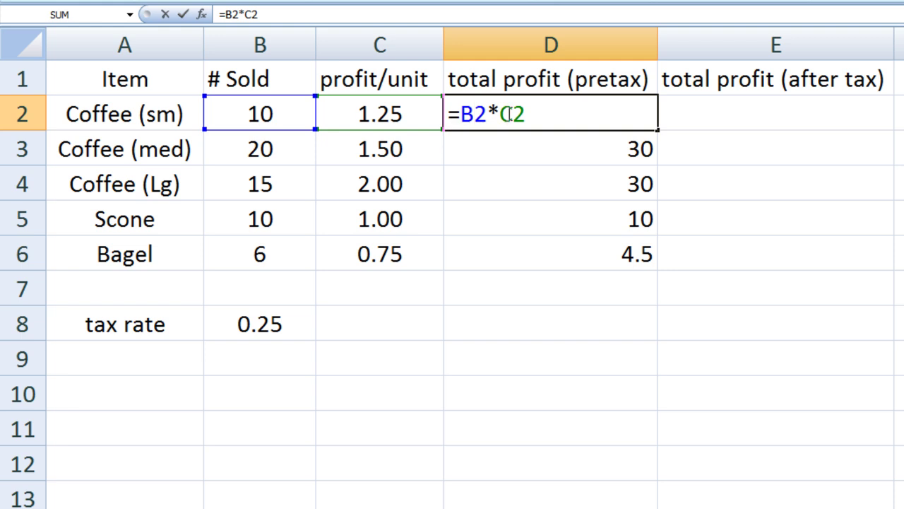
{"action": "key", "text": "Return"}
{"action": "double_click", "coordinate": [501, 144]}
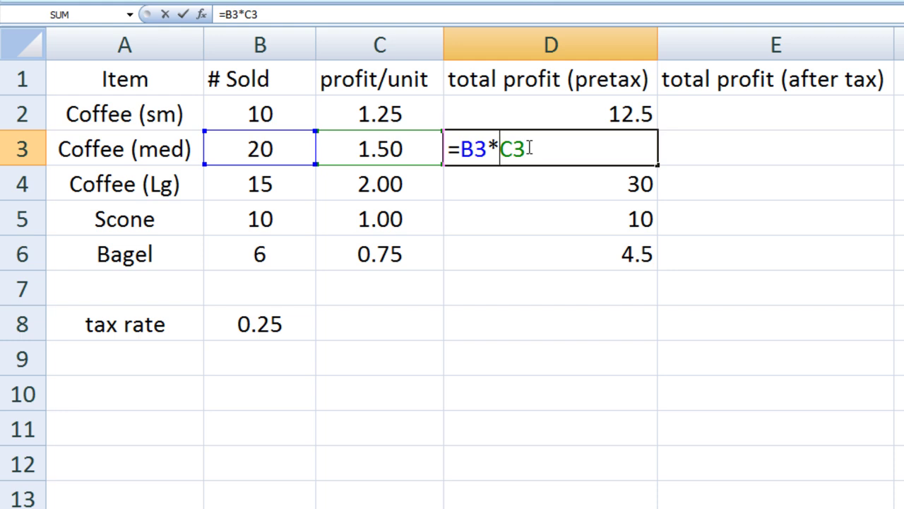
{"action": "key", "text": "Return"}
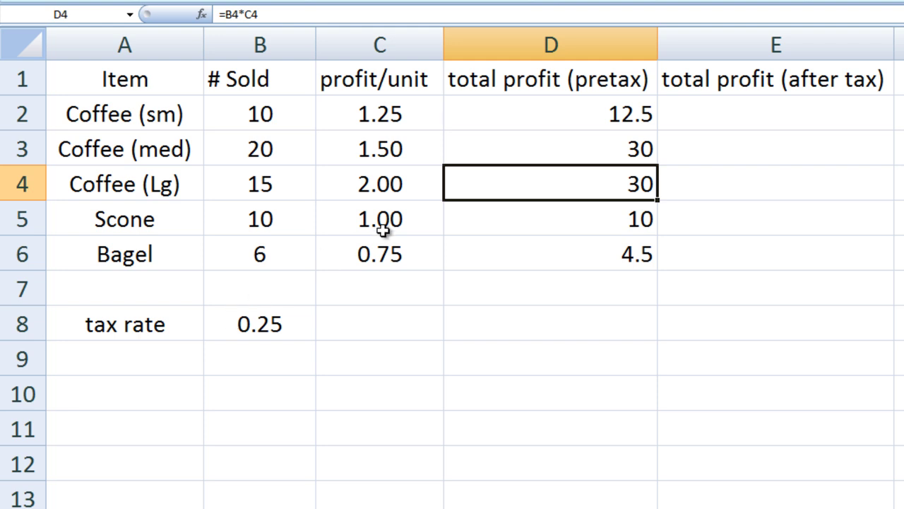
Enter the formula =D2*(1-B8) in E2 to calculate the after-tax total profit for Coffee (sm)
{"action": "left_click", "coordinate": [709, 119]}
{"action": "type", "text": "=D2"}
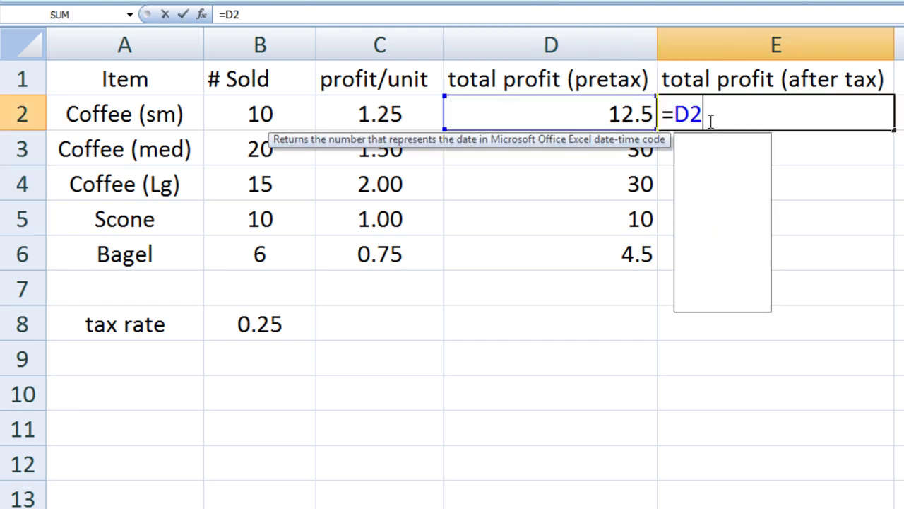
{"action": "type", "text": "*"}
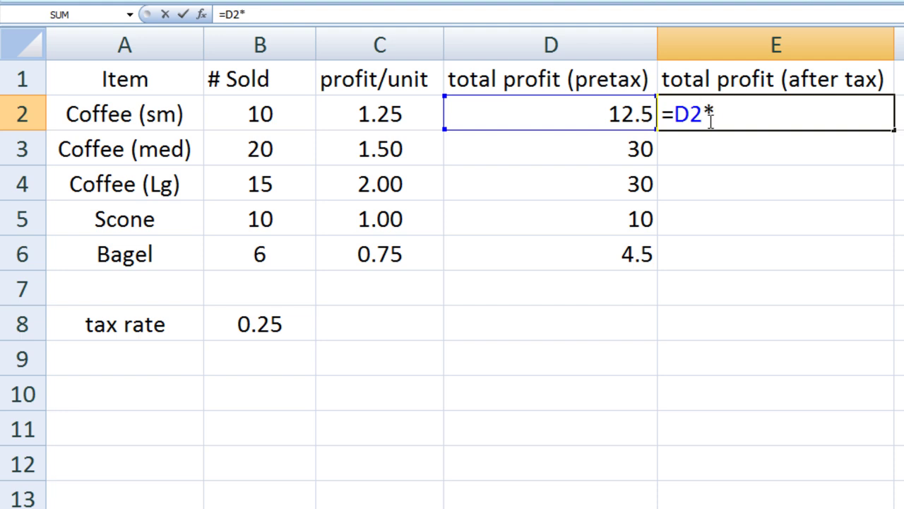
{"action": "type", "text": "(1-B"}
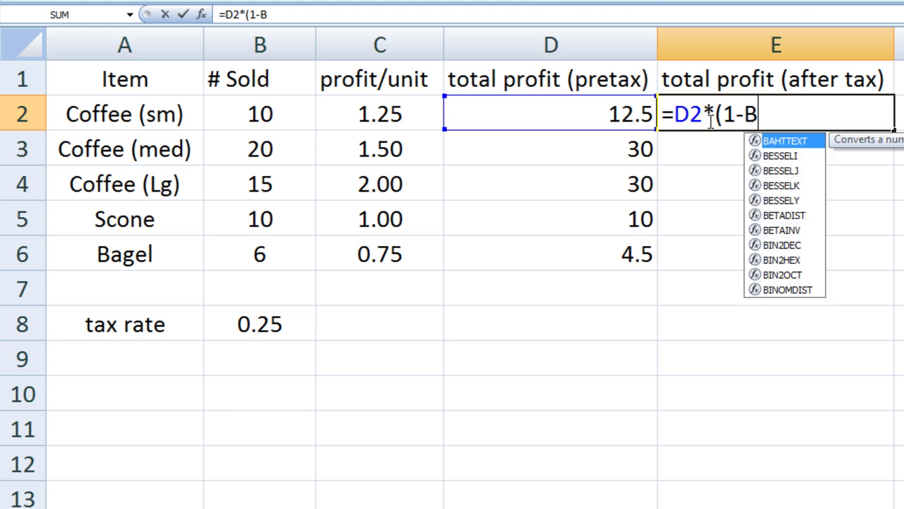
{"action": "type", "text": "8)"}
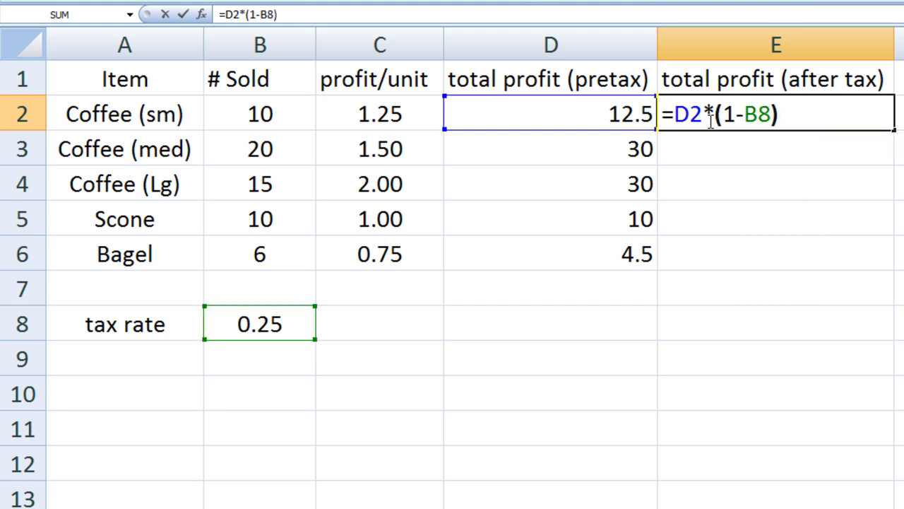
{"action": "key", "text": "Return"}
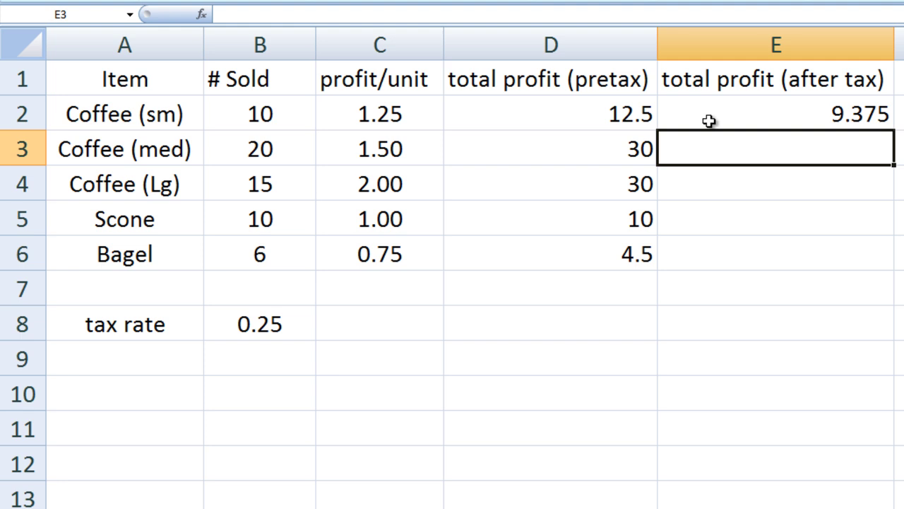
Try copying the after-tax formula with its relative tax rate reference from E2 into E3, and compare the references in both cells
{"action": "left_click", "coordinate": [709, 122]}
{"action": "key", "text": "ctrl+c"}
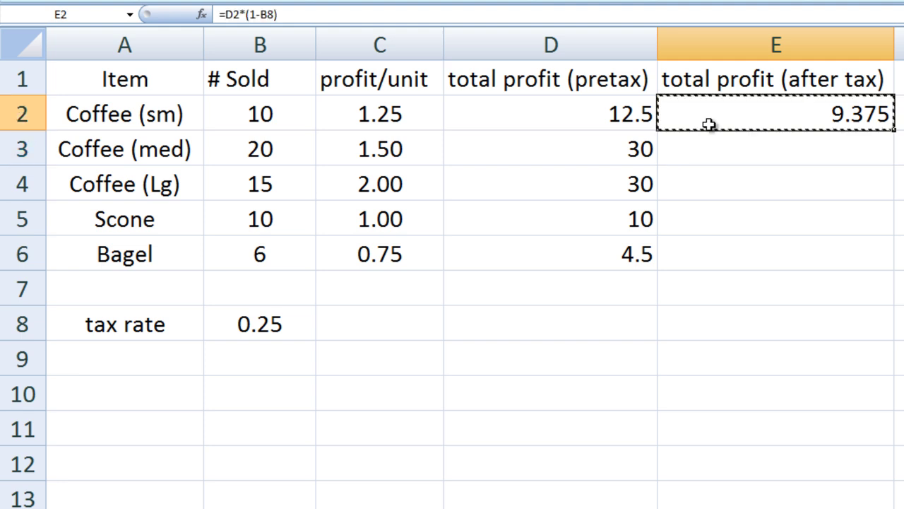
{"action": "left_click", "coordinate": [715, 160]}
{"action": "key", "text": "ctrl+v"}
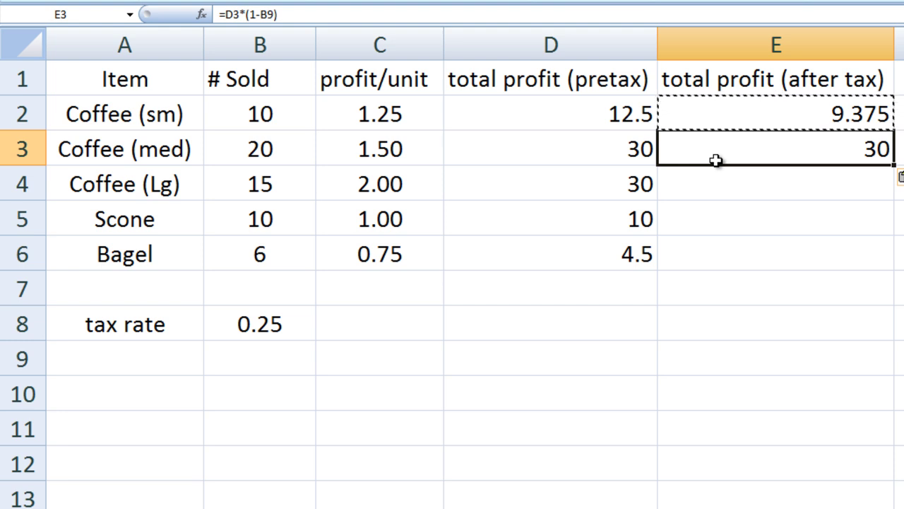
{"action": "double_click", "coordinate": [718, 116]}
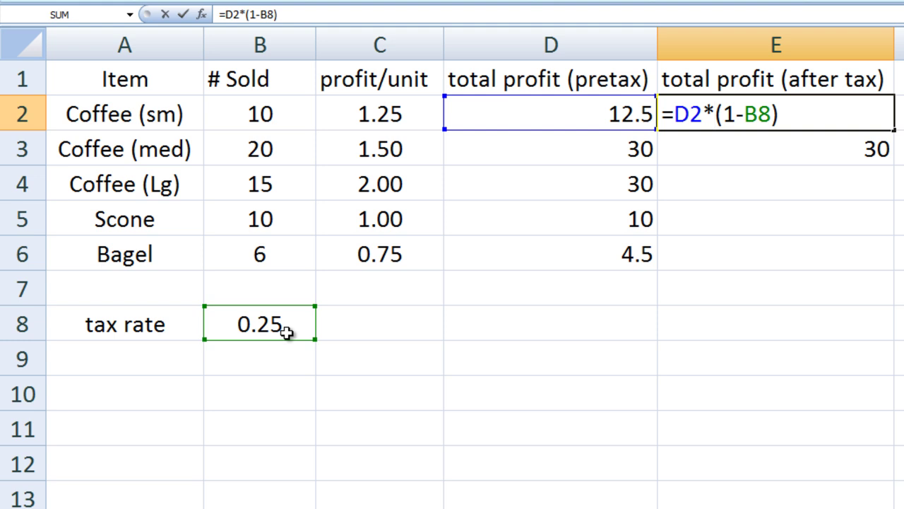
{"action": "key", "text": "Return"}
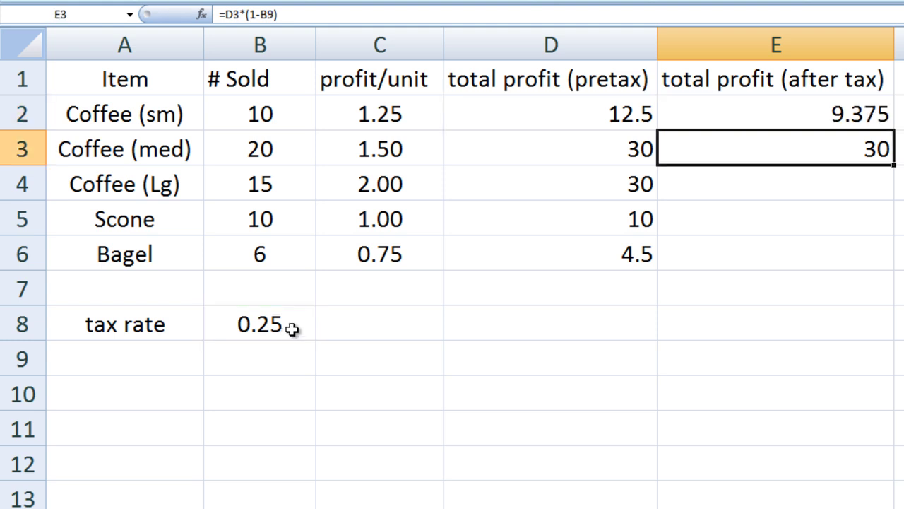
{"action": "double_click", "coordinate": [727, 152]}
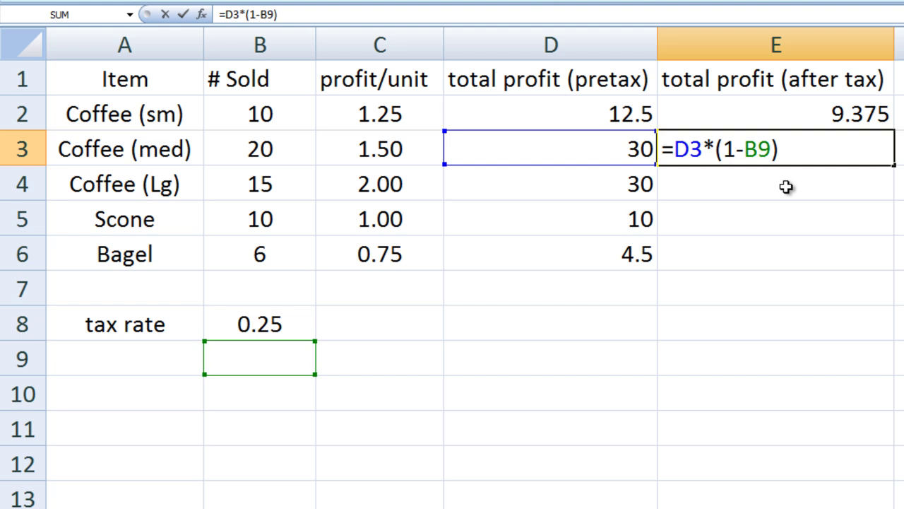
{"action": "key", "text": "Return"}
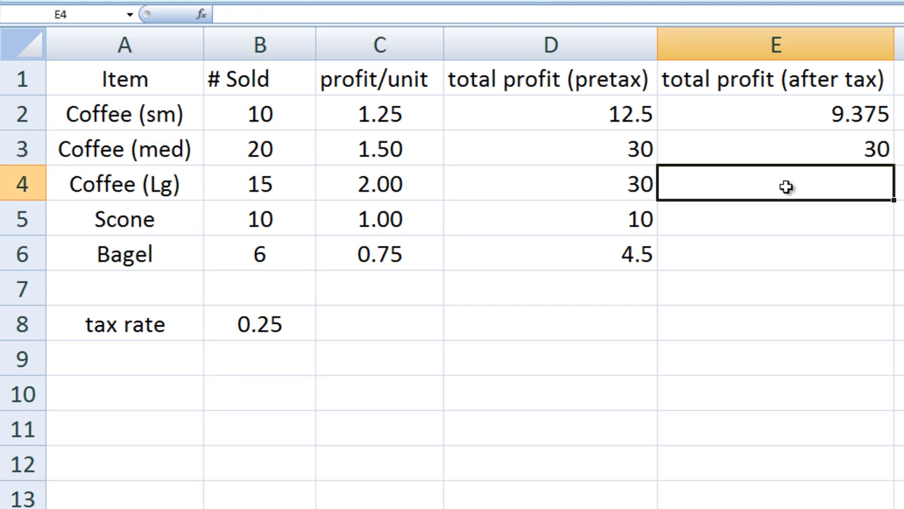
Make the tax rate reference in E2 absolute so that the formula reads =D2*(1-$B$8)
{"action": "double_click", "coordinate": [774, 111]}
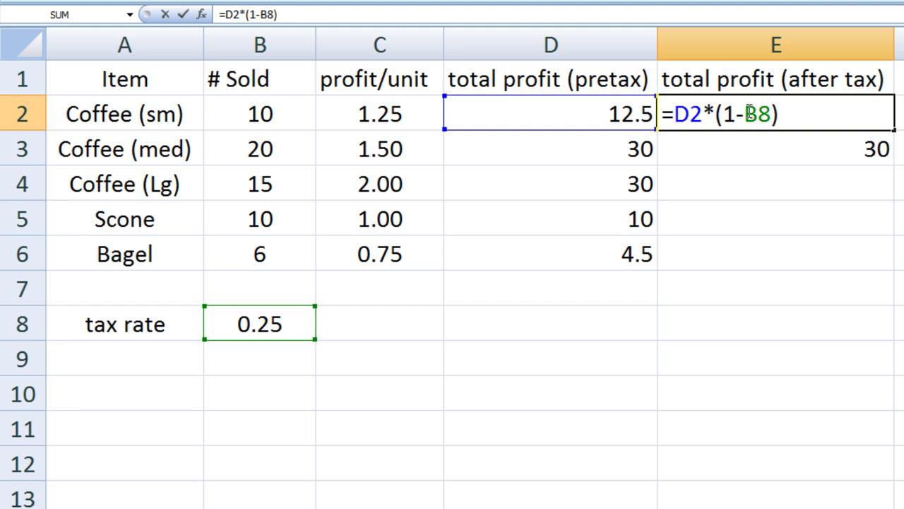
{"action": "left_click", "coordinate": [744, 114]}
{"action": "type", "text": "$"}
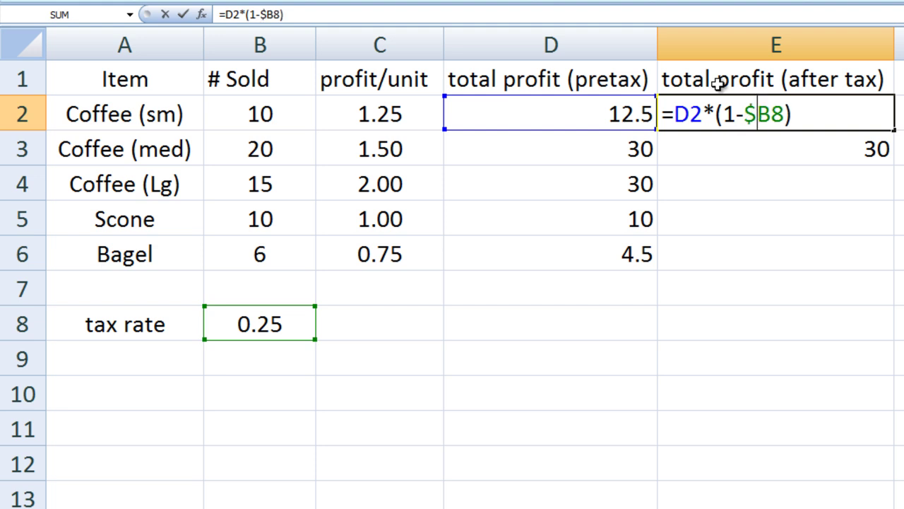
{"action": "left_click", "coordinate": [772, 113]}
{"action": "type", "text": "$"}
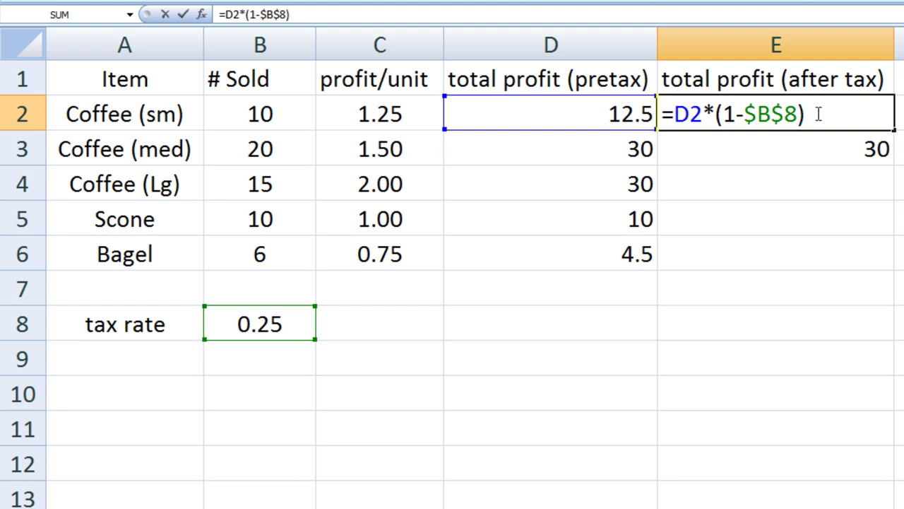
{"action": "key", "text": "Return"}
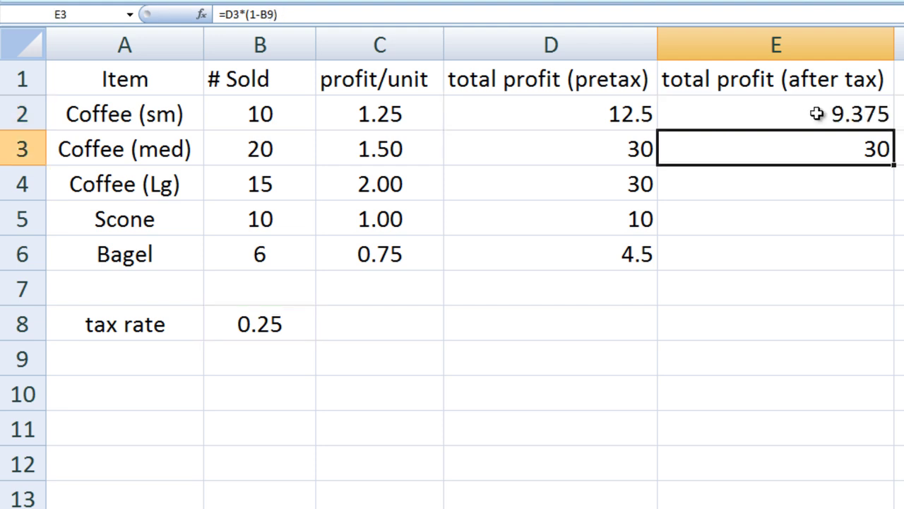
Copy the after-tax formula with the absolute tax rate reference from E2 into E3 and inspect the pasted references
{"action": "left_click", "coordinate": [817, 114]}
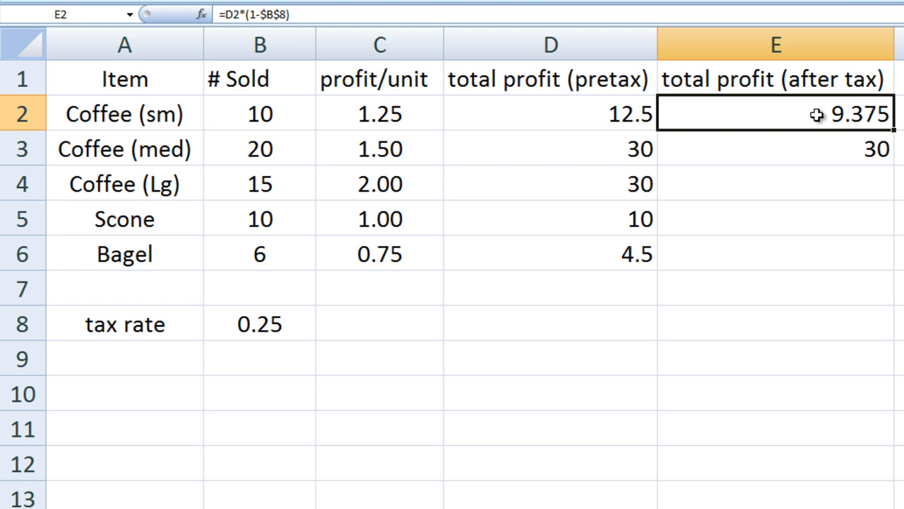
{"action": "key", "text": "ctrl+c"}
{"action": "left_click", "coordinate": [823, 152]}
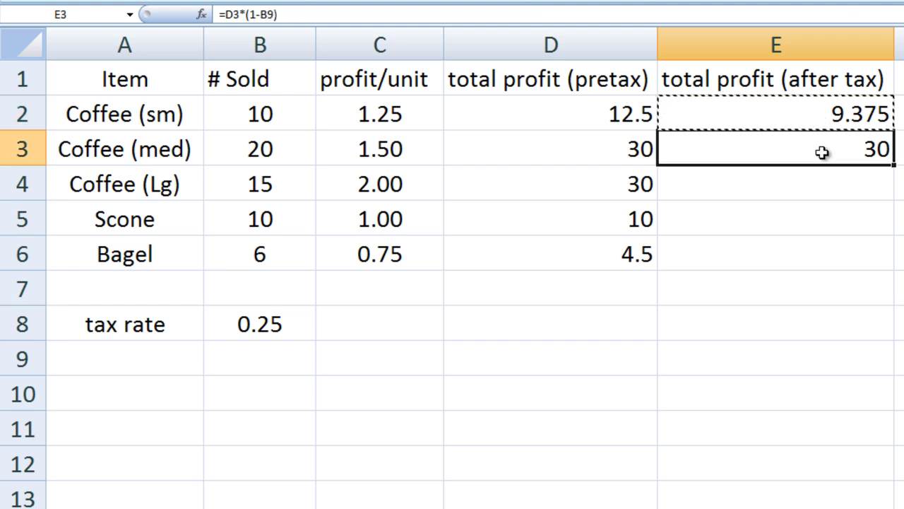
{"action": "key", "text": "ctrl+v"}
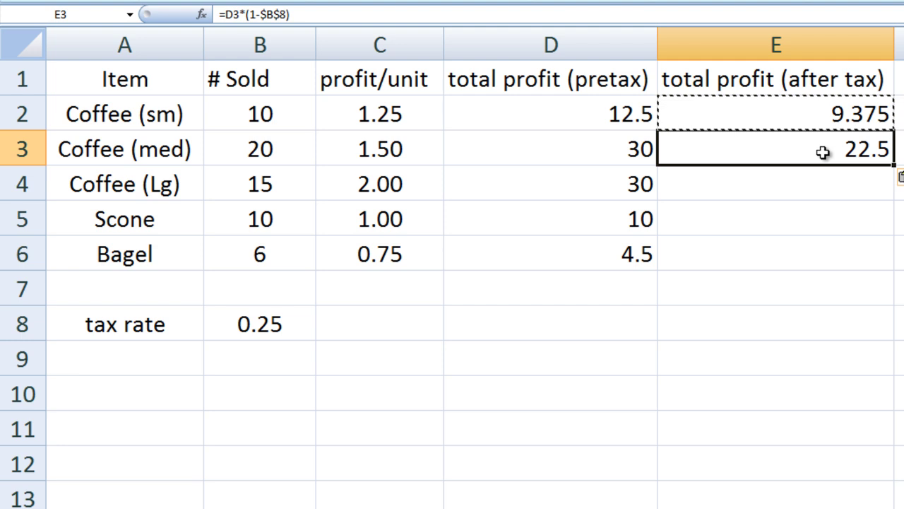
{"action": "double_click", "coordinate": [824, 153]}
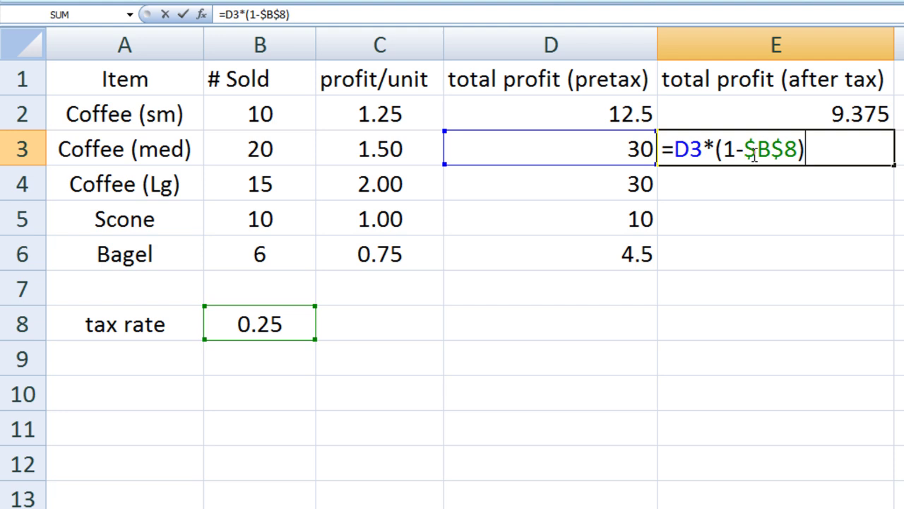
{"action": "key", "text": "Return"}
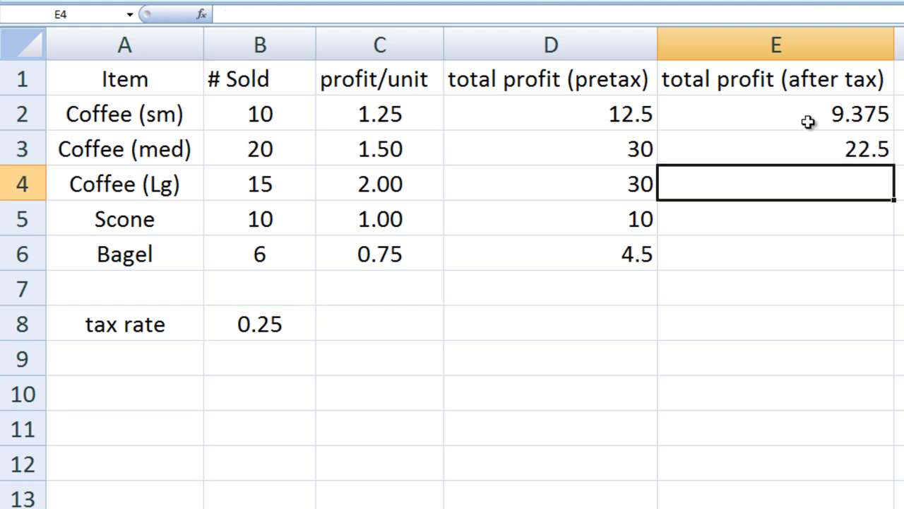
Fill the after-tax profit formula from E2 down through E6 for the remaining items
{"action": "left_click", "coordinate": [810, 122]}
{"action": "left_click_drag", "start_coordinate": [894, 131], "coordinate": [897, 272]}
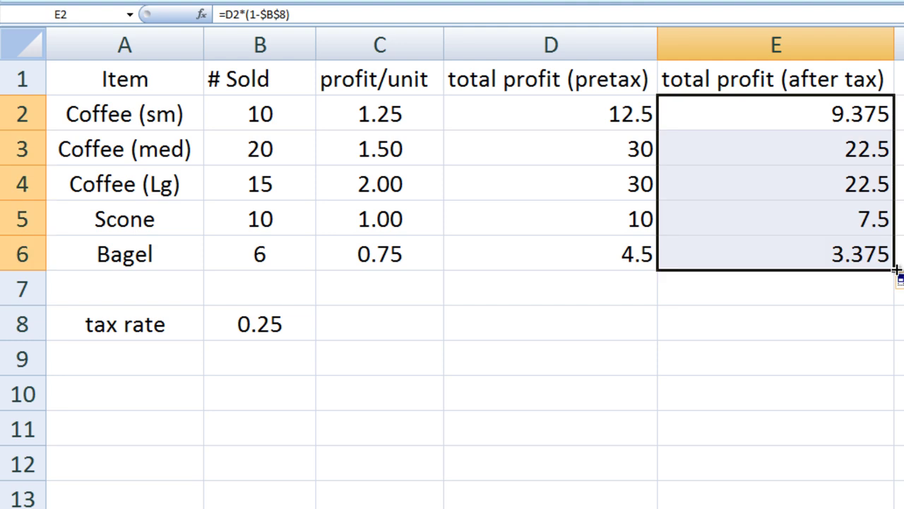
Examine the relative and absolute references in each after-tax profit formula from E2 through E6
{"action": "double_click", "coordinate": [762, 115]}
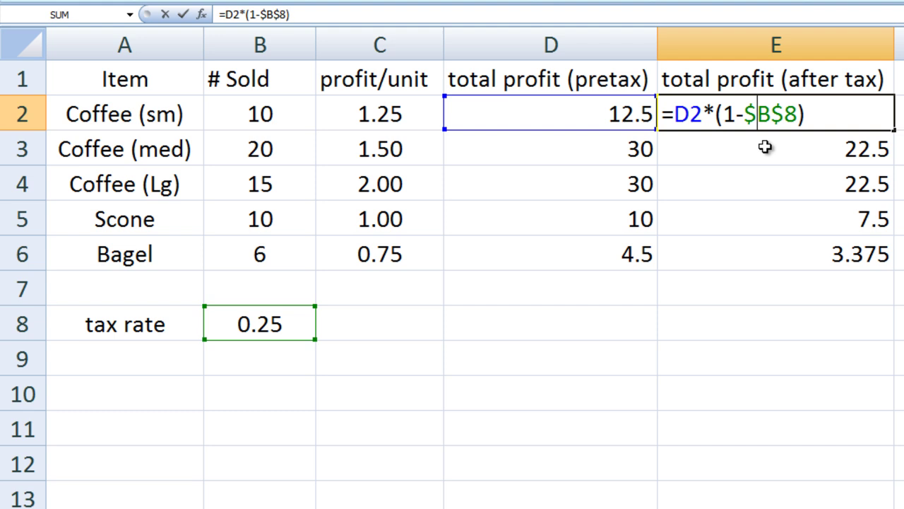
{"action": "key", "text": "Return"}
{"action": "double_click", "coordinate": [768, 148]}
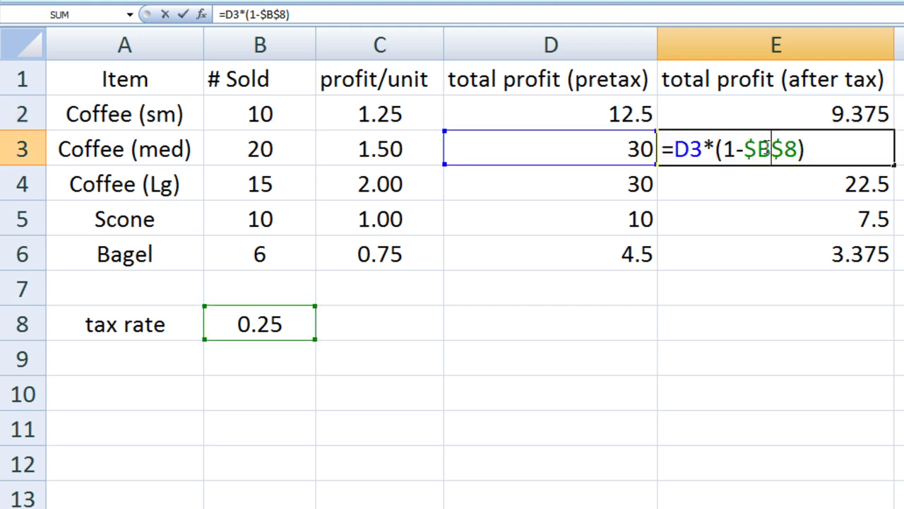
{"action": "key", "text": "Return"}
{"action": "double_click", "coordinate": [751, 181]}
{"action": "key", "text": "Return"}
{"action": "double_click", "coordinate": [739, 222]}
{"action": "key", "text": "Return"}
{"action": "double_click", "coordinate": [735, 254]}
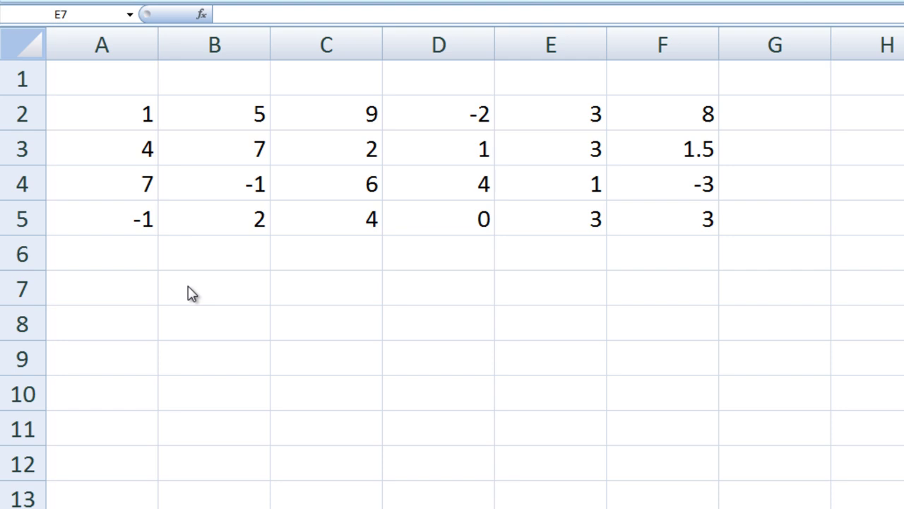
Enter the formula =A2 in E7 below the grid of numbers
{"action": "left_click", "coordinate": [521, 288]}
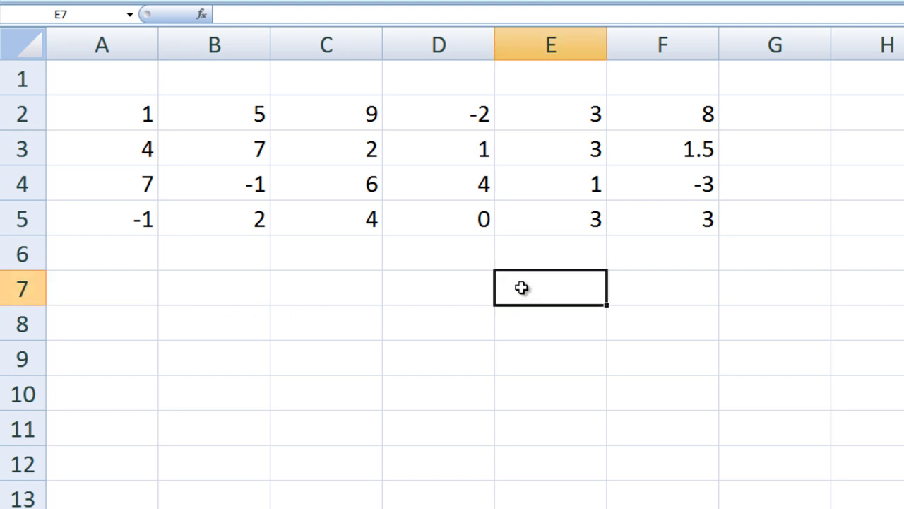
{"action": "type", "text": "="}
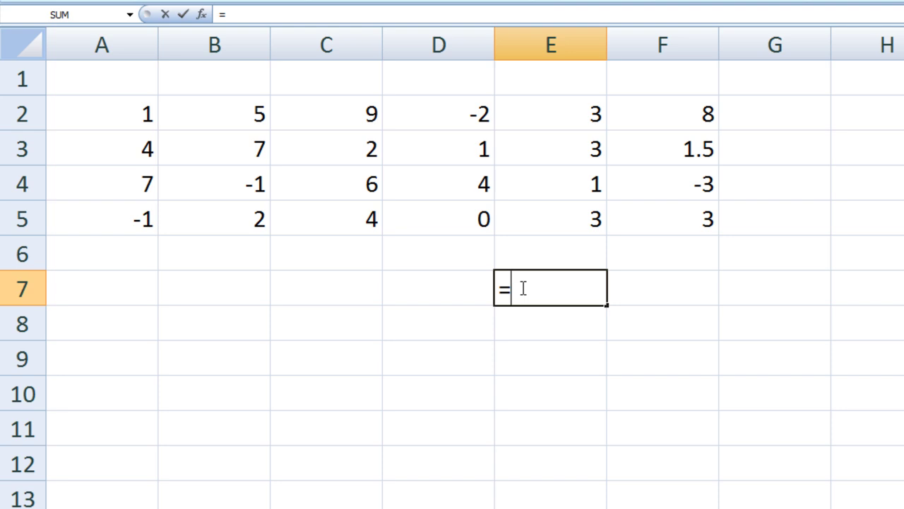
{"action": "type", "text": "A2"}
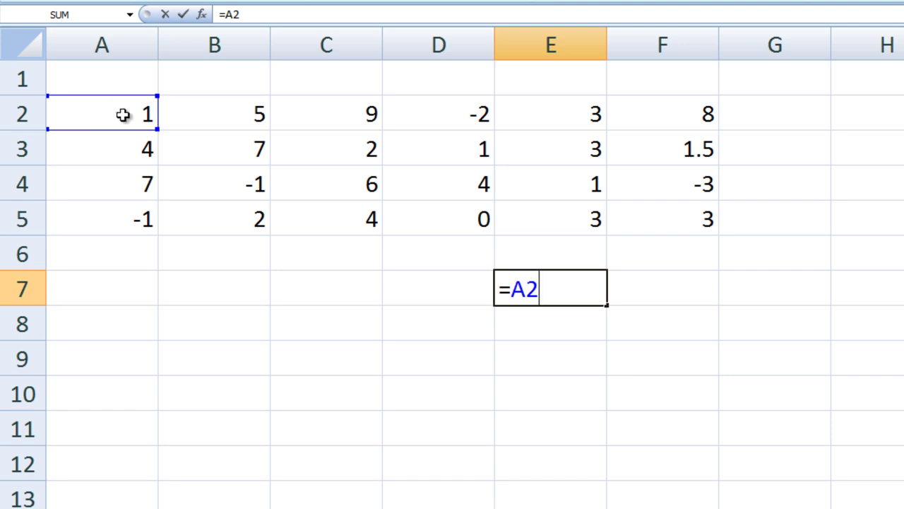
{"action": "key", "text": "Return"}
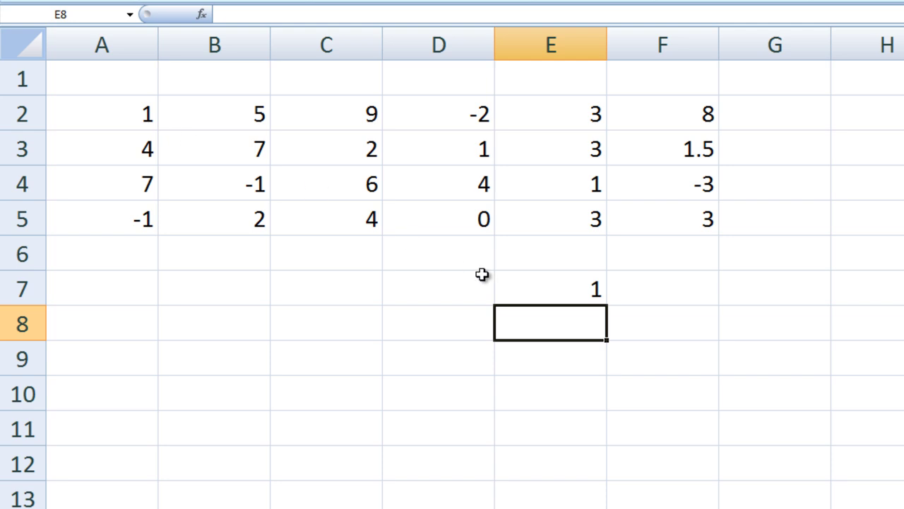
Copy the relative reference formula from E7 into F8
{"action": "left_click", "coordinate": [521, 281]}
{"action": "key", "text": "ctrl+c"}
{"action": "left_click", "coordinate": [641, 333]}
{"action": "key", "text": "ctrl+v"}
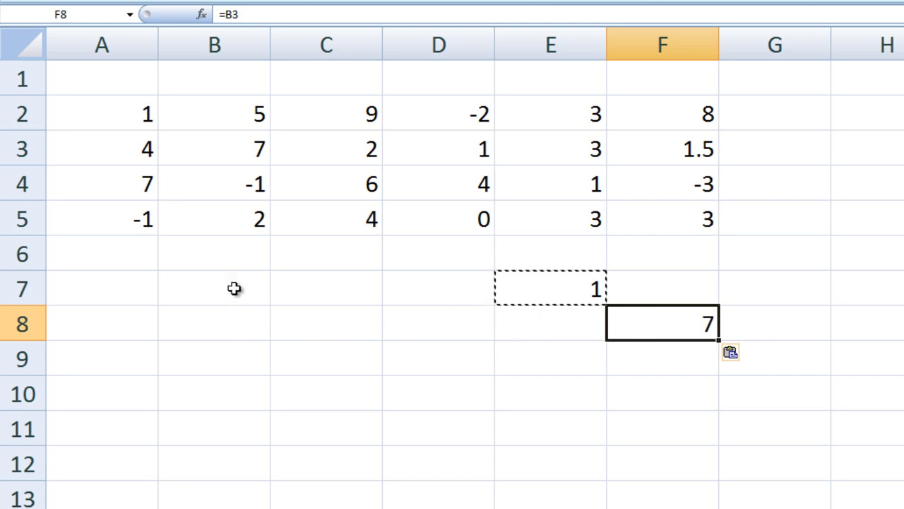
Inspect the formula copied into F8 and change the formula in E7 to the fully absolute reference =$A$2
{"action": "double_click", "coordinate": [666, 325]}
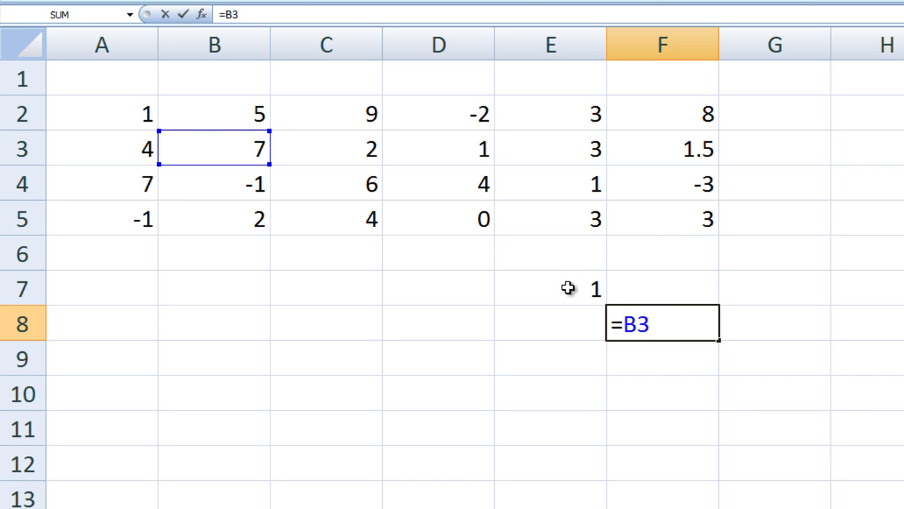
{"action": "key", "text": "Return"}
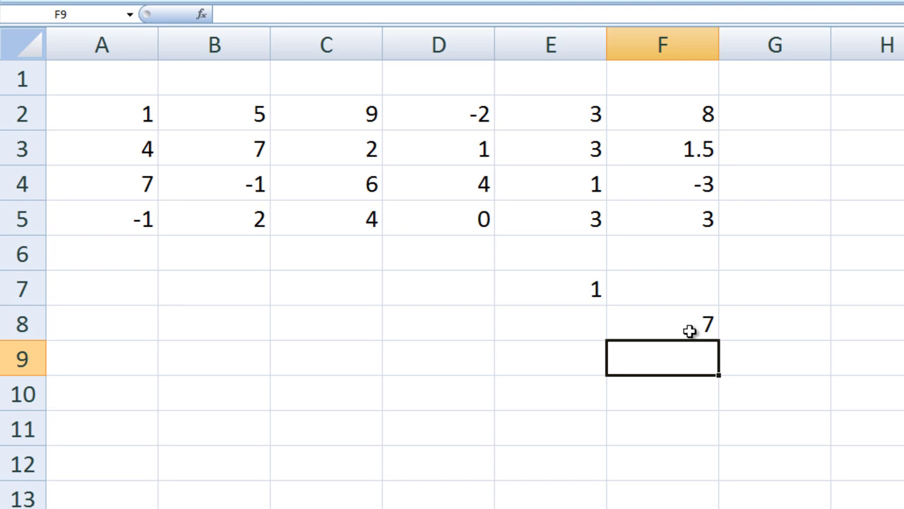
{"action": "double_click", "coordinate": [558, 295]}
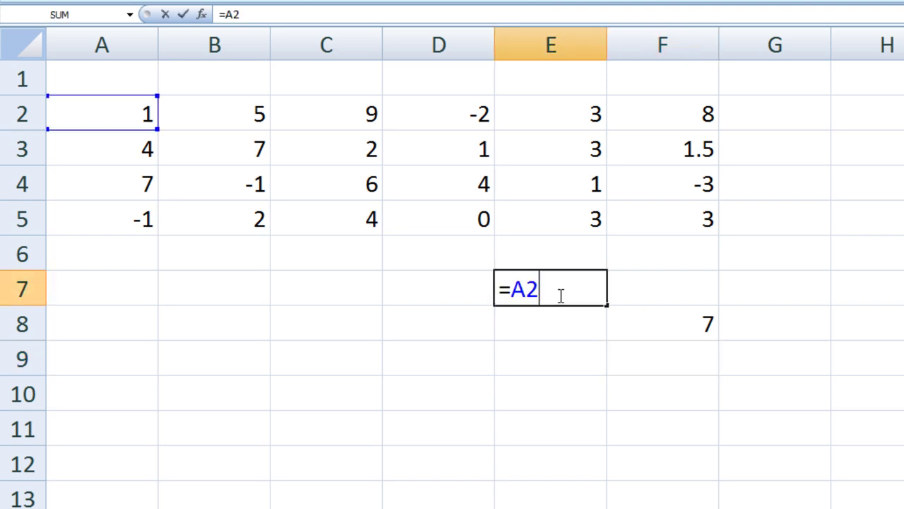
{"action": "left_click", "coordinate": [512, 290]}
{"action": "type", "text": "$"}
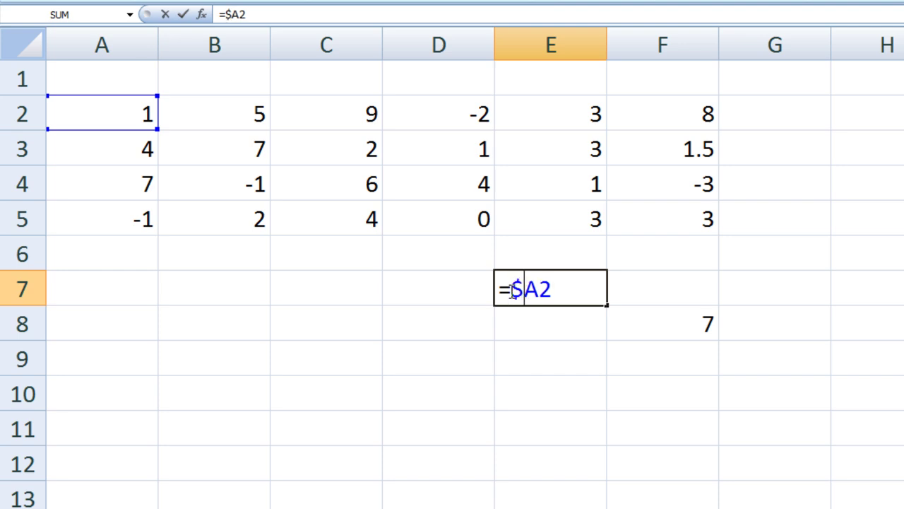
{"action": "left_click", "coordinate": [538, 290]}
{"action": "type", "text": "$"}
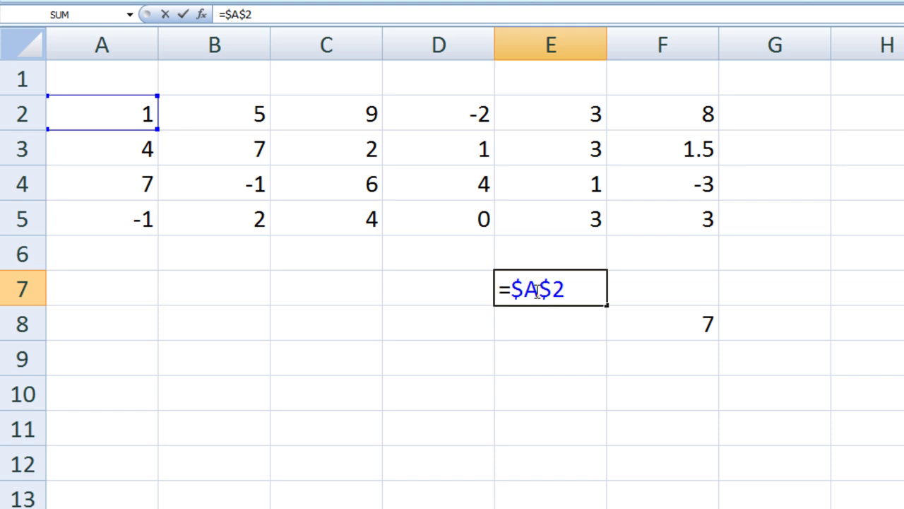
{"action": "key", "text": "Return"}
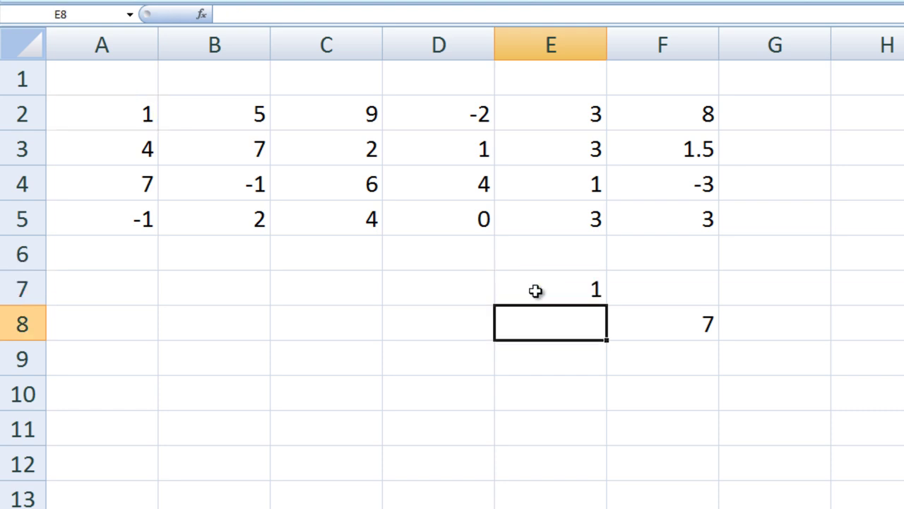
{"action": "double_click", "coordinate": [535, 291]}
{"action": "left_click", "coordinate": [569, 291]}
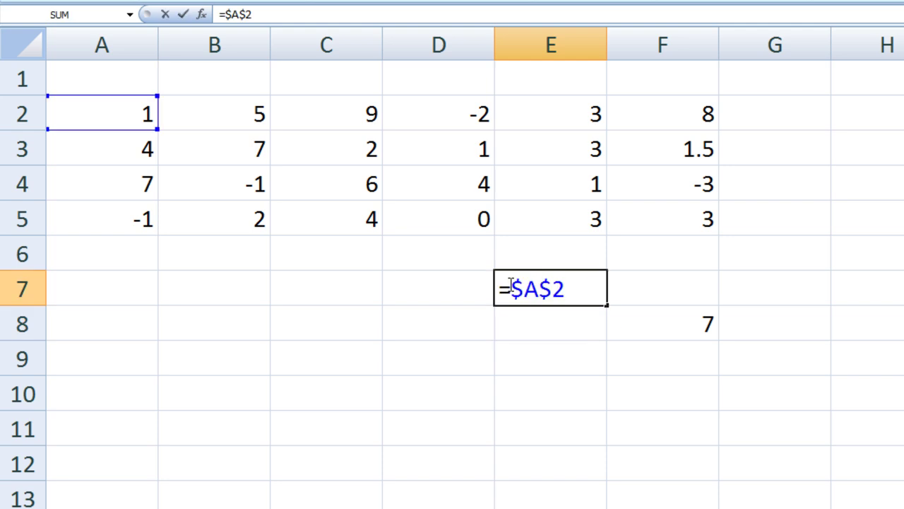
{"action": "left_click", "coordinate": [540, 288]}
{"action": "key", "text": "Return"}
Copy the absolute reference formula from E7 into F8 and inspect the pasted formula
{"action": "left_click", "coordinate": [563, 287]}
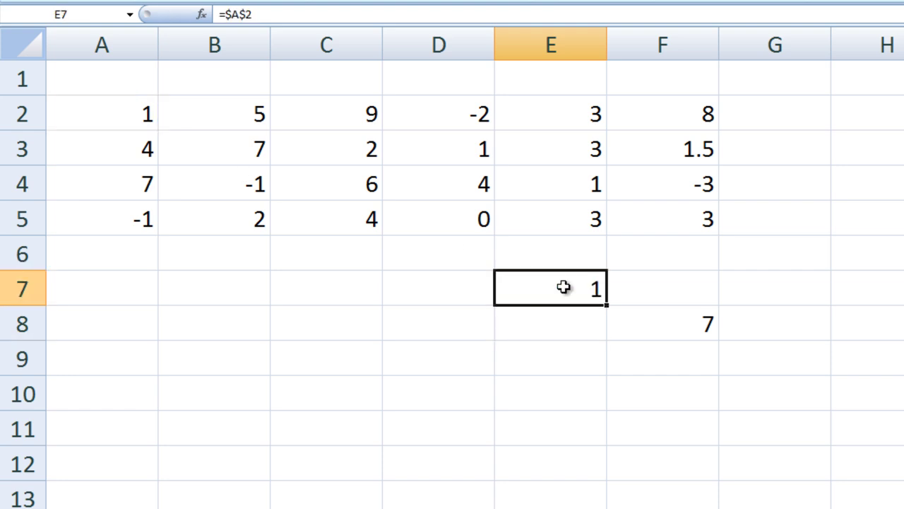
{"action": "key", "text": "ctrl+c"}
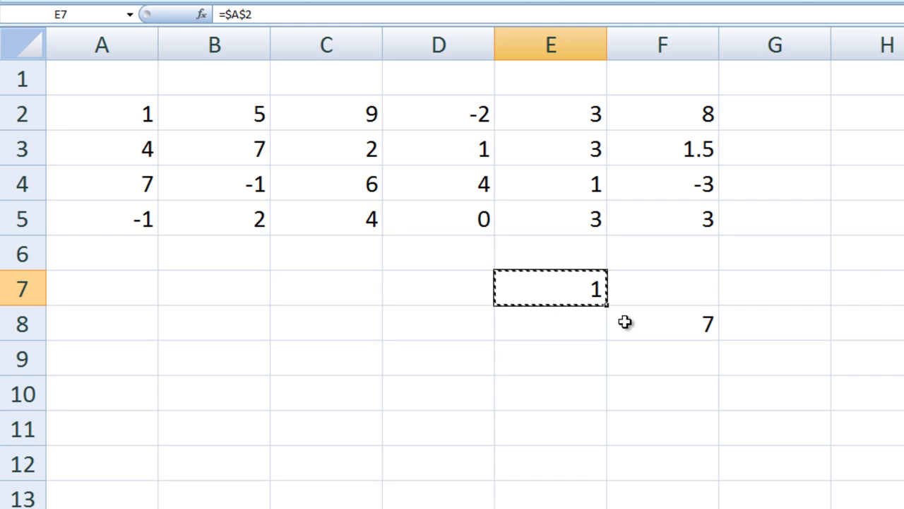
{"action": "left_click", "coordinate": [634, 325]}
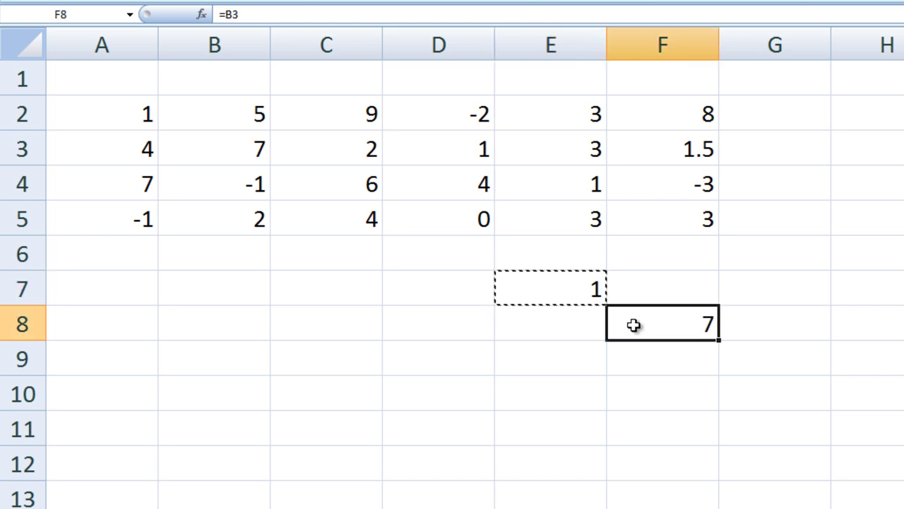
{"action": "key", "text": "ctrl+v"}
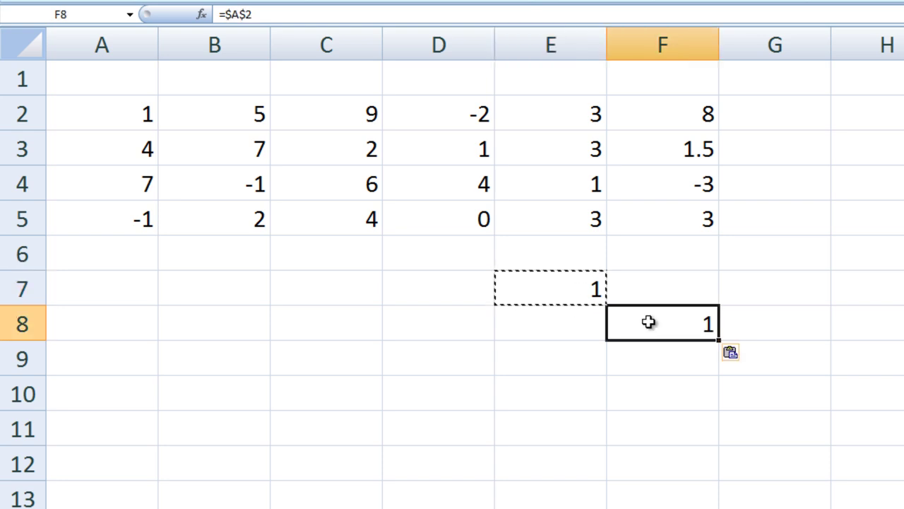
{"action": "double_click", "coordinate": [651, 329]}
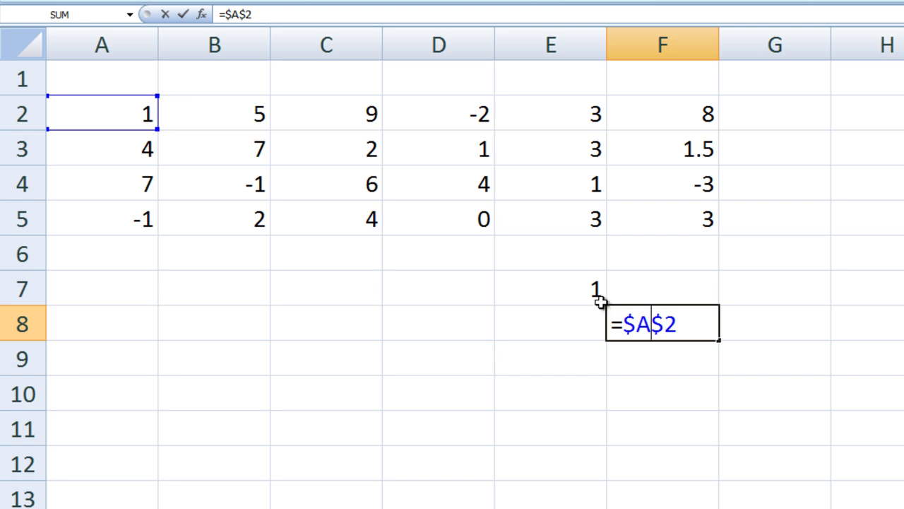
{"action": "key", "text": "Return"}
Change the formula in E7 to =$A2 so that only the column is absolute
{"action": "double_click", "coordinate": [561, 288]}
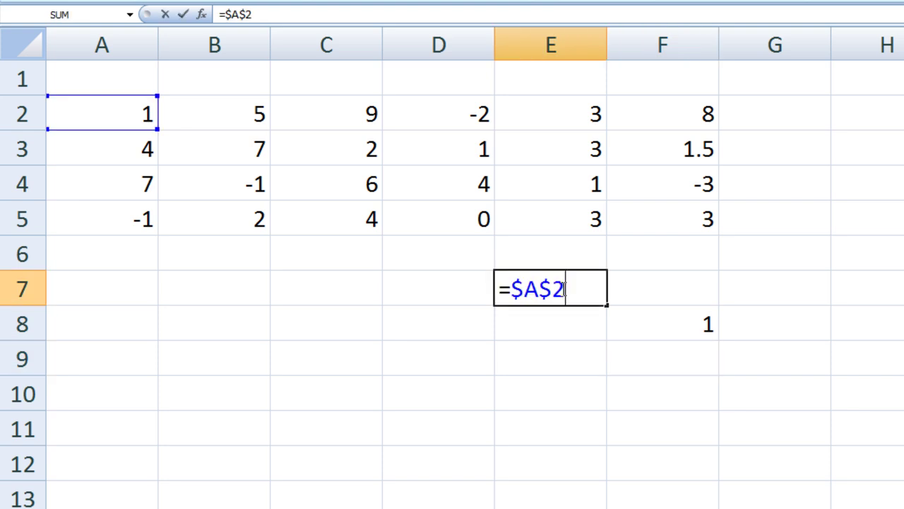
{"action": "left_click", "coordinate": [552, 288]}
{"action": "key", "text": "BackSpace"}
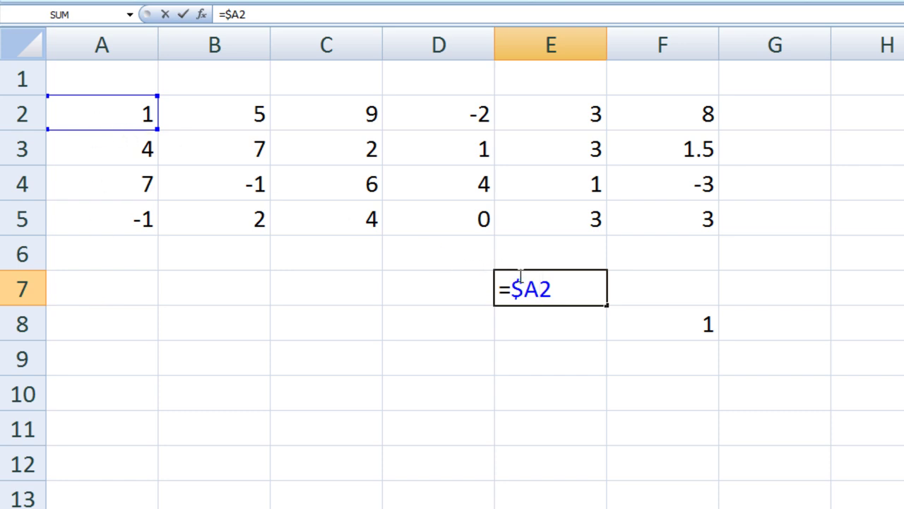
{"action": "key", "text": "Return"}
Copy the absolute-column formula from E7 into F8 and inspect which cell the pasted formula references
{"action": "left_click", "coordinate": [544, 284]}
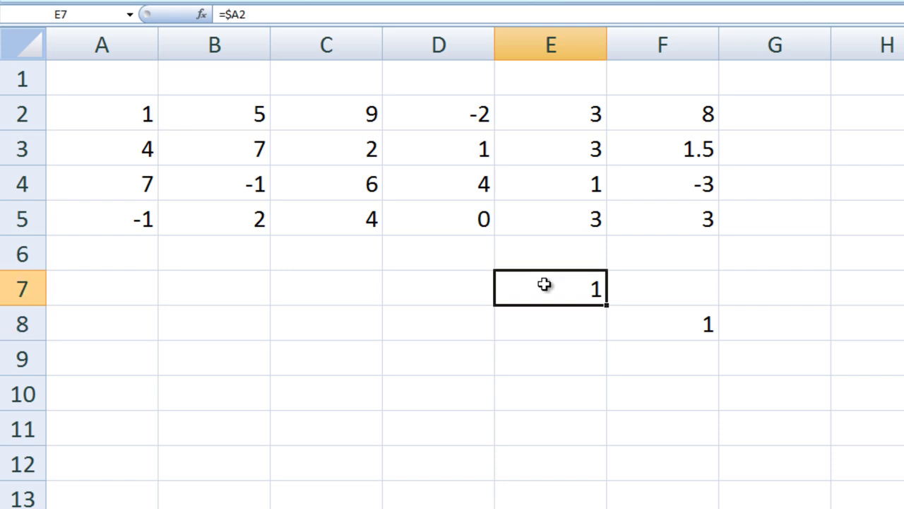
{"action": "key", "text": "ctrl+c"}
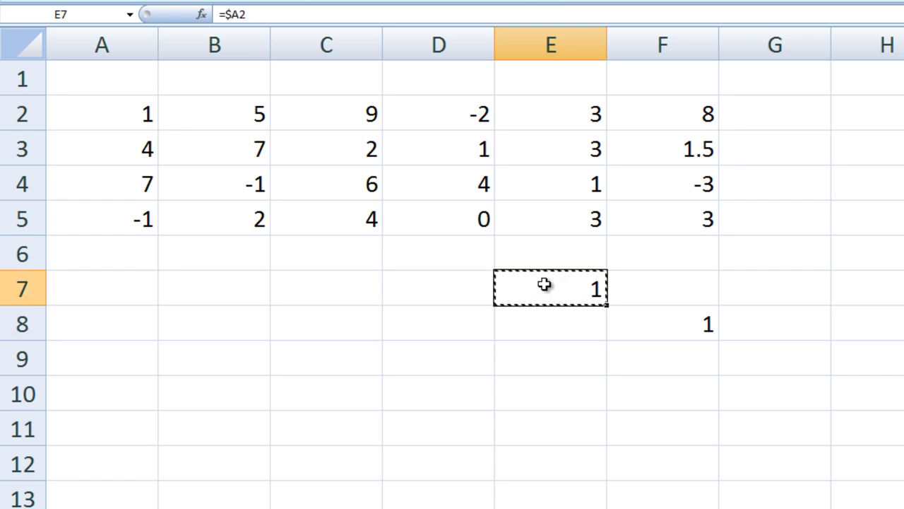
{"action": "left_click", "coordinate": [661, 327]}
{"action": "key", "text": "ctrl+v"}
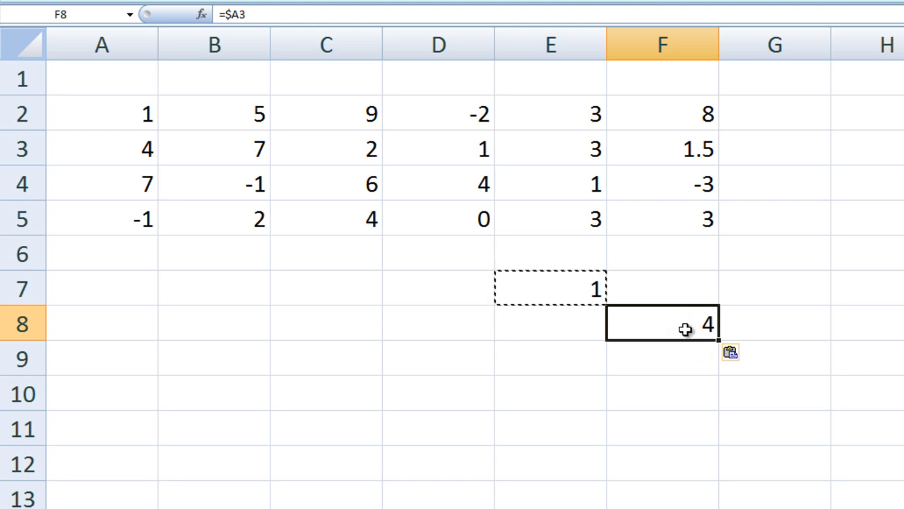
{"action": "double_click", "coordinate": [686, 329]}
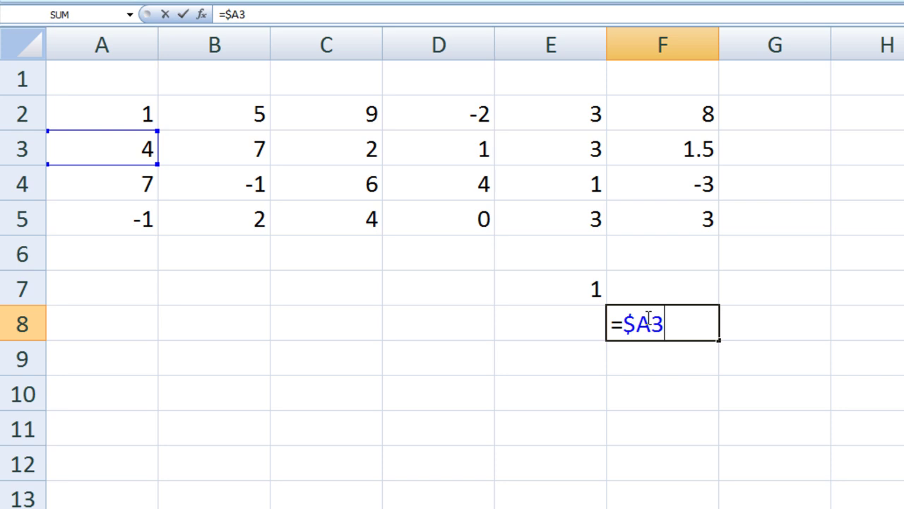
{"action": "left_click", "coordinate": [587, 287]}
Change the formula in E7 to =A$2 so that only the row is absolute
{"action": "double_click", "coordinate": [583, 287]}
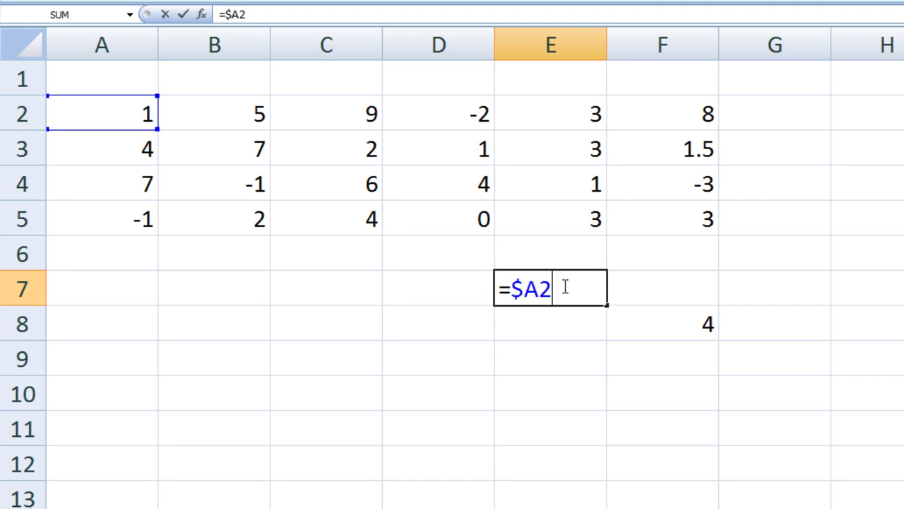
{"action": "left_click", "coordinate": [524, 291]}
{"action": "key", "text": "BackSpace"}
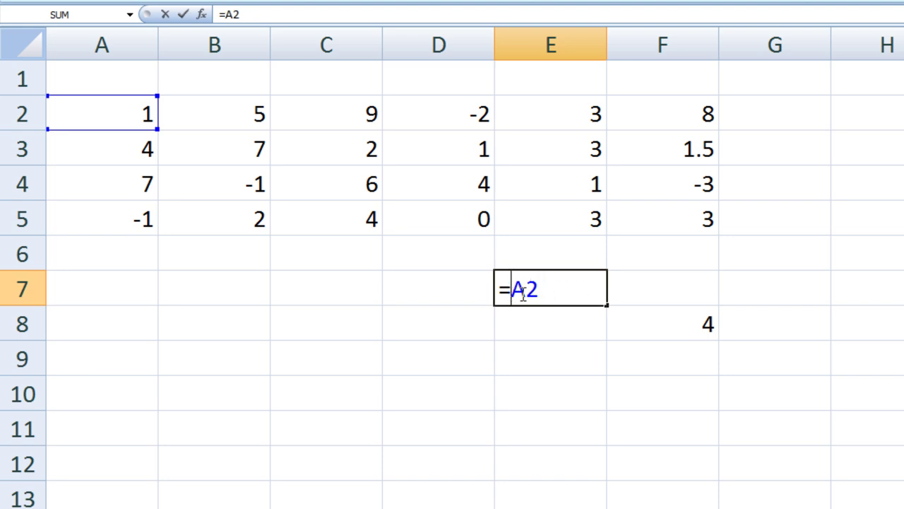
{"action": "left_click", "coordinate": [525, 293]}
{"action": "type", "text": "$"}
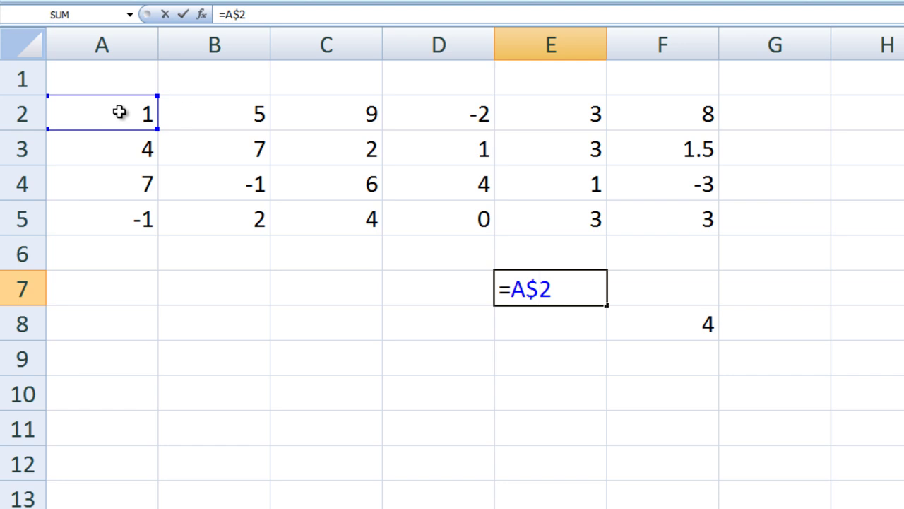
{"action": "key", "text": "Return"}
Copy the absolute-row formula from E7 into F8 and inspect which cell the pasted formula references
{"action": "left_click", "coordinate": [560, 290]}
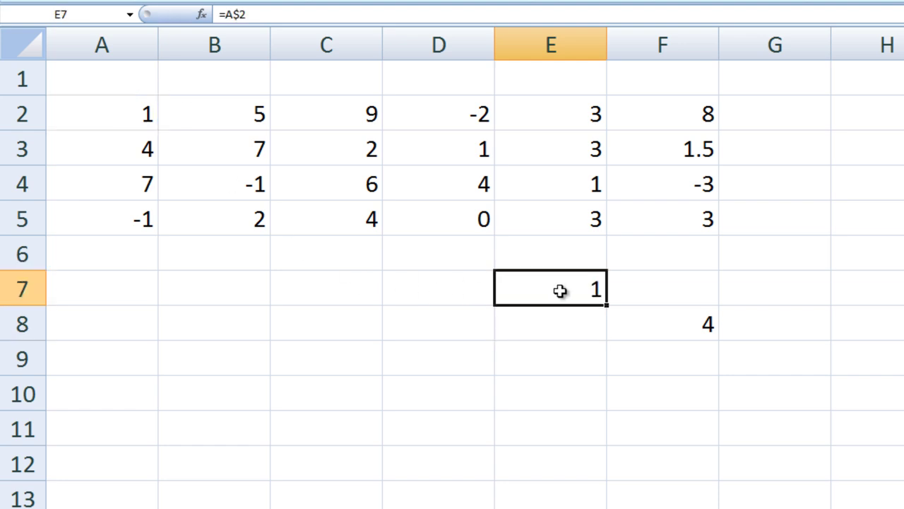
{"action": "key", "text": "ctrl+c"}
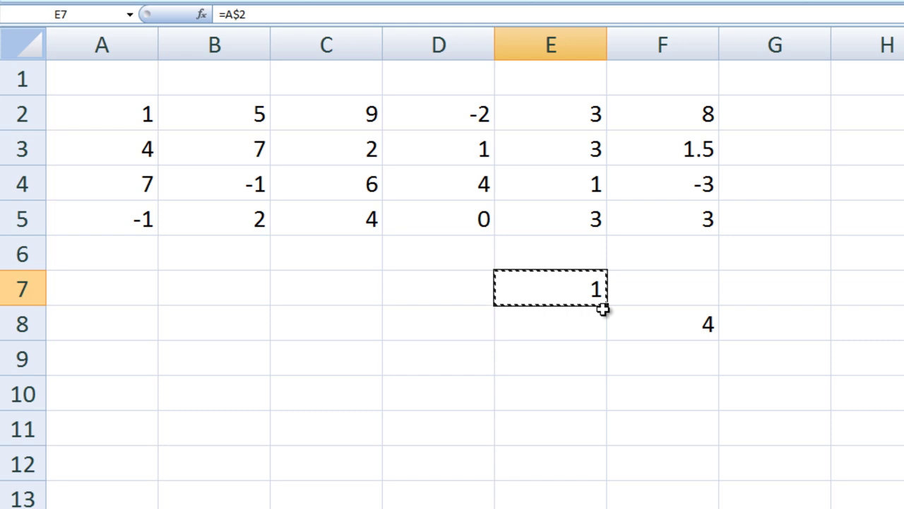
{"action": "left_click", "coordinate": [667, 332]}
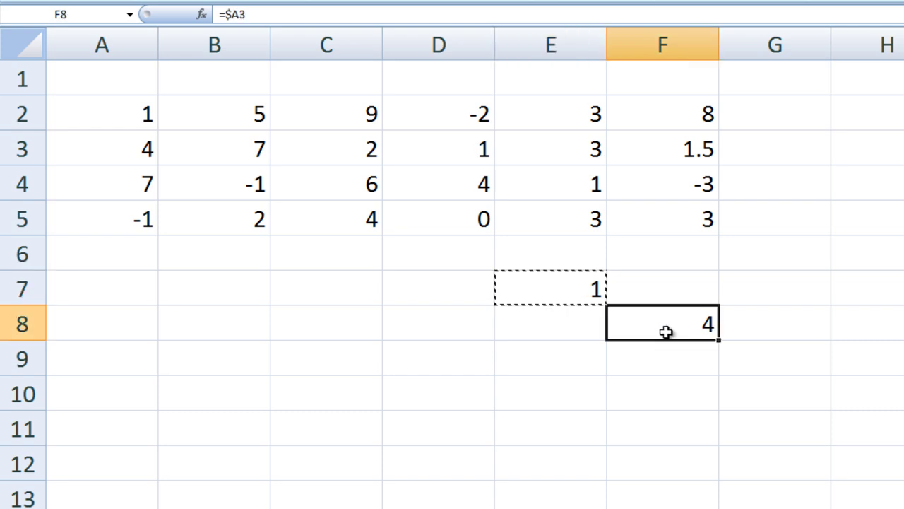
{"action": "key", "text": "ctrl+v"}
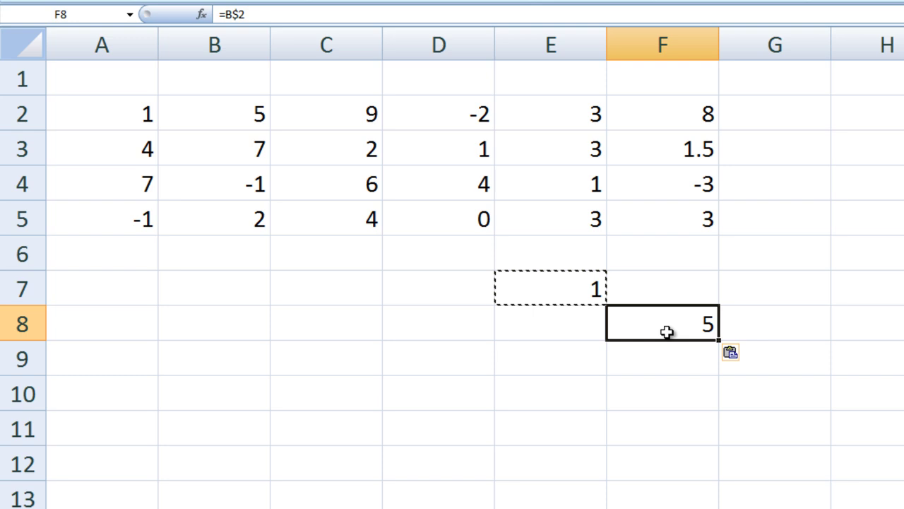
{"action": "double_click", "coordinate": [666, 332]}
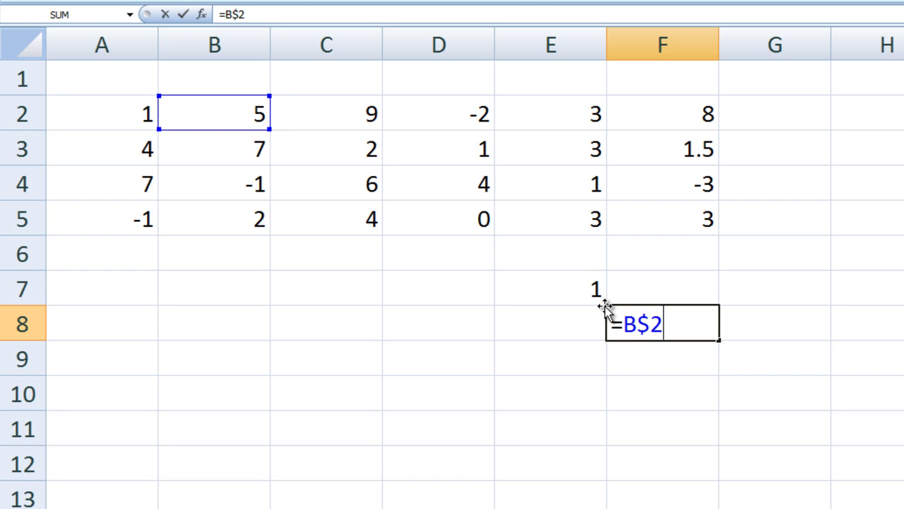
Enter the mixed reference formula =$C2+C$3 in C7
{"action": "left_click", "coordinate": [306, 290]}
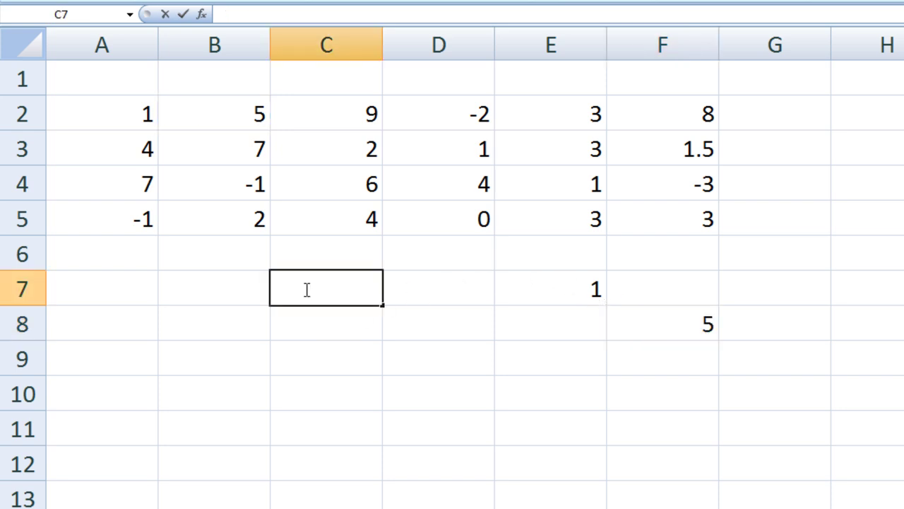
{"action": "type", "text": "=$C"}
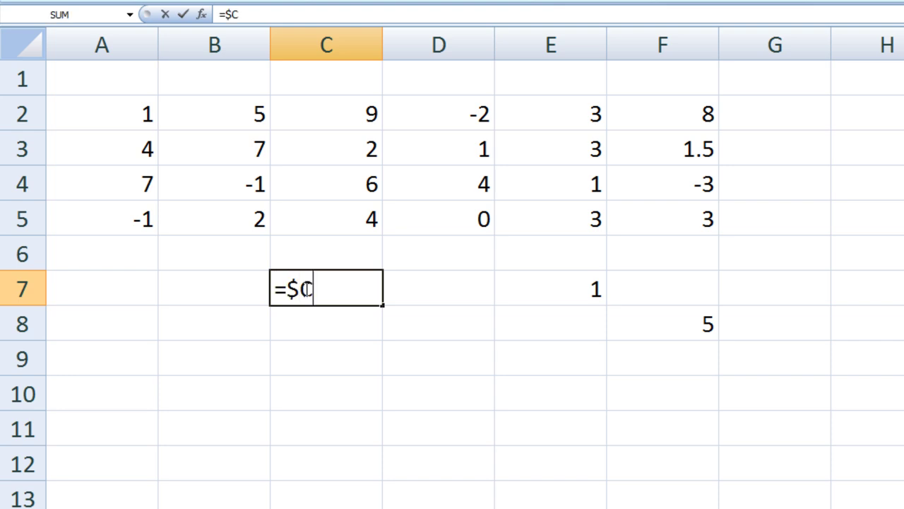
{"action": "type", "text": "2+C"}
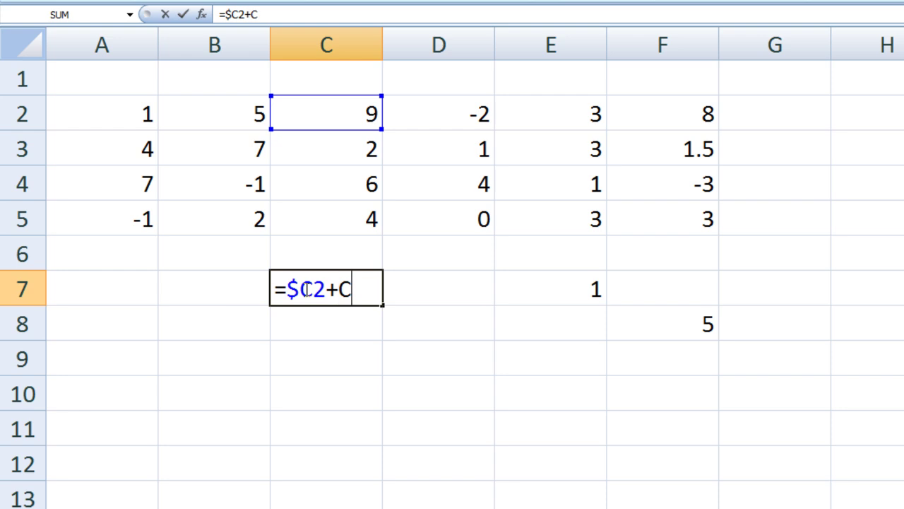
{"action": "type", "text": "$3"}
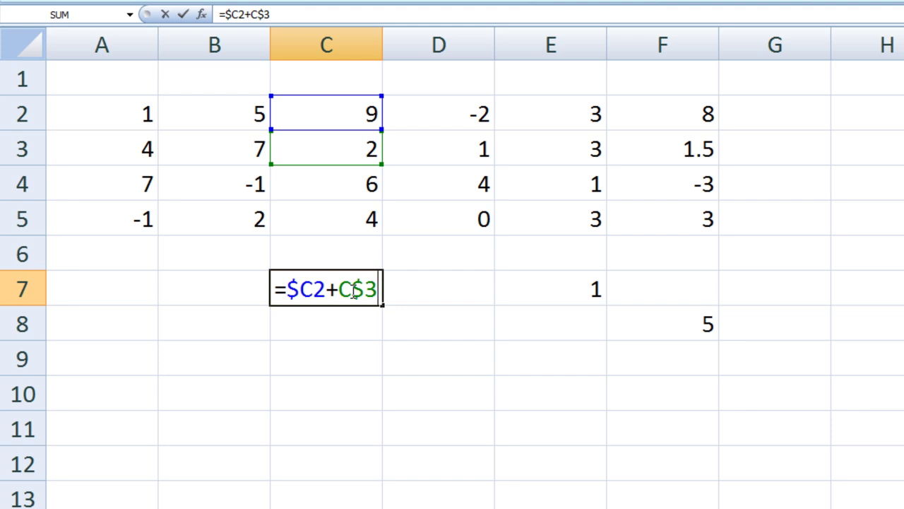
{"action": "key", "text": "Return"}
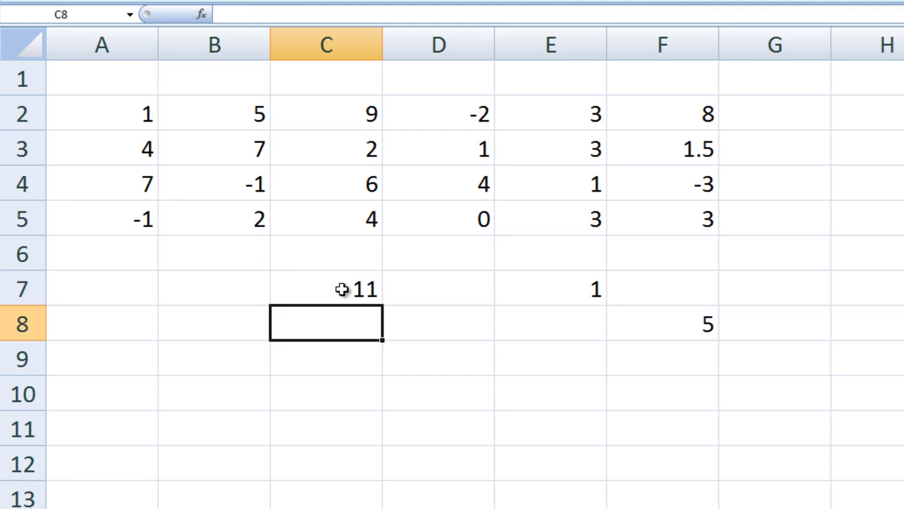
Copy the mixed reference formula from C7 across into D7 and inspect the references in the pasted formula
{"action": "left_click", "coordinate": [341, 289]}
{"action": "key", "text": "ctrl+c"}
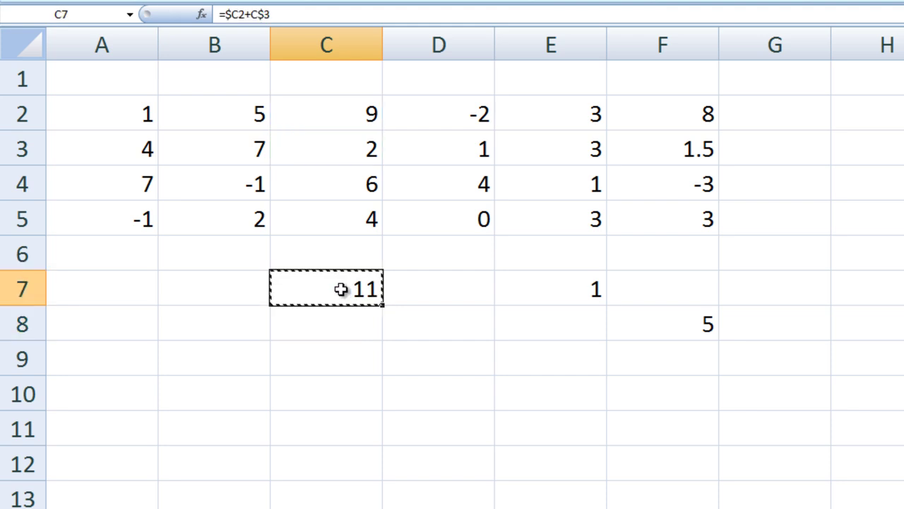
{"action": "left_click", "coordinate": [410, 295]}
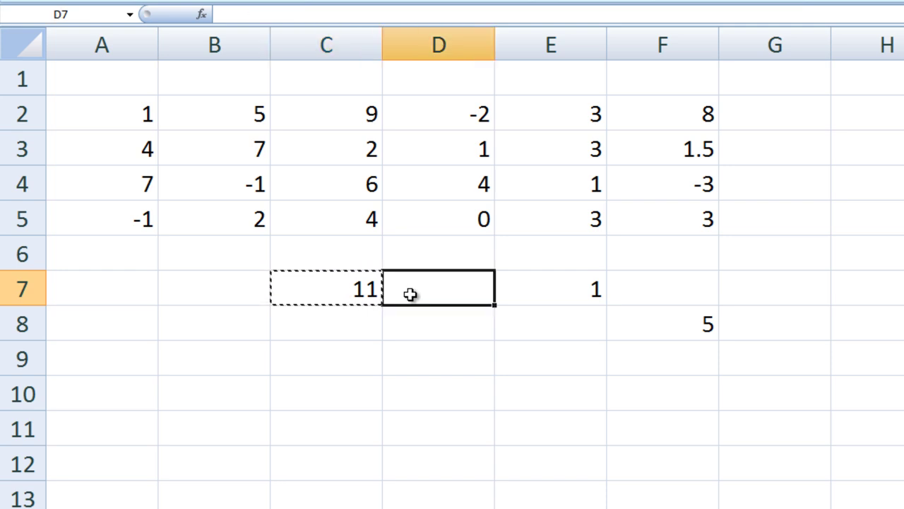
{"action": "key", "text": "ctrl+v"}
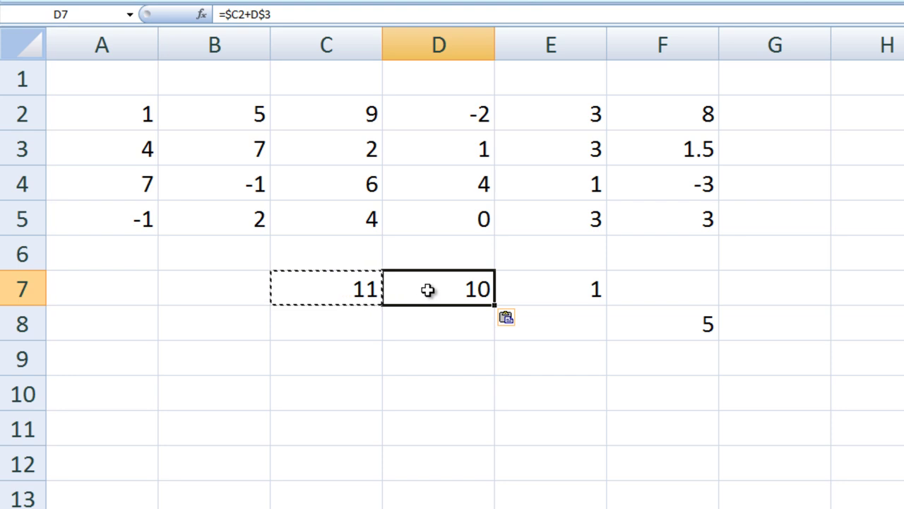
{"action": "double_click", "coordinate": [428, 290]}
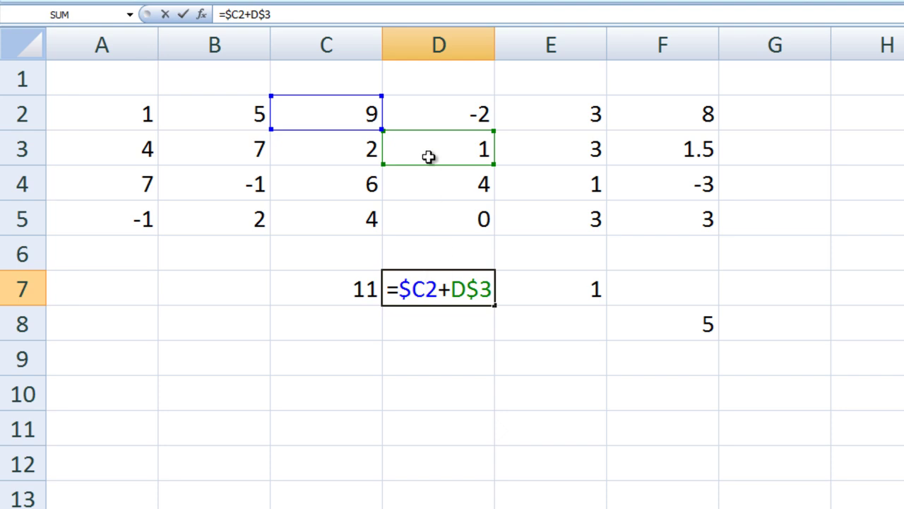
{"action": "key", "text": "Return"}
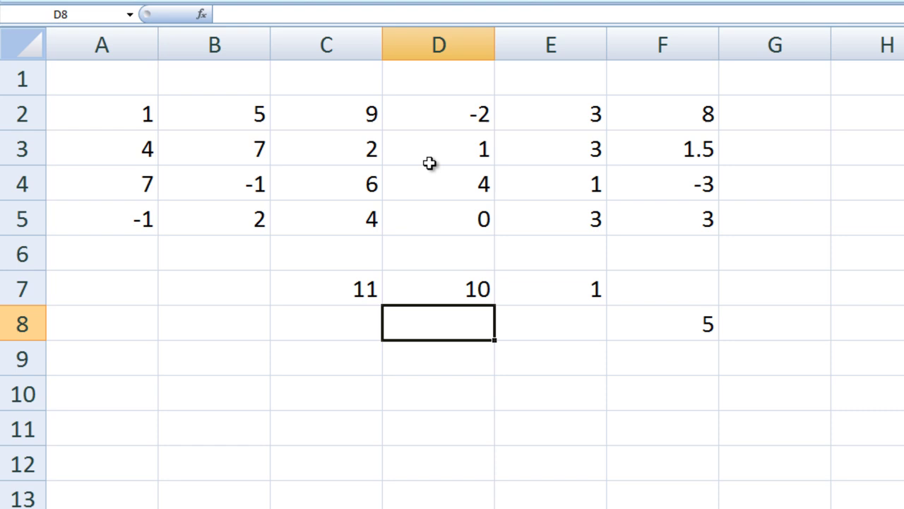
Copy the mixed reference formula from C7 down into C8 and inspect the references in the pasted formula
{"action": "left_click", "coordinate": [361, 288]}
{"action": "key", "text": "ctrl+c"}
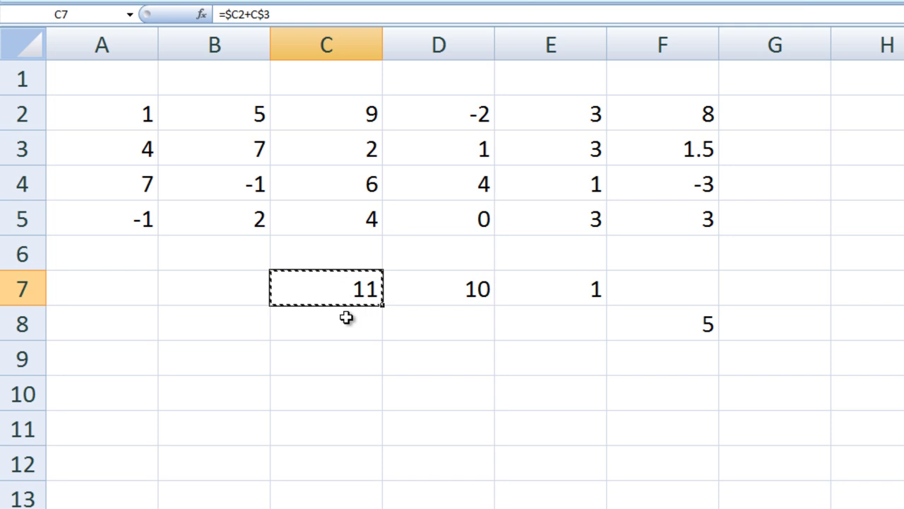
{"action": "left_click", "coordinate": [346, 317]}
{"action": "key", "text": "ctrl+v"}
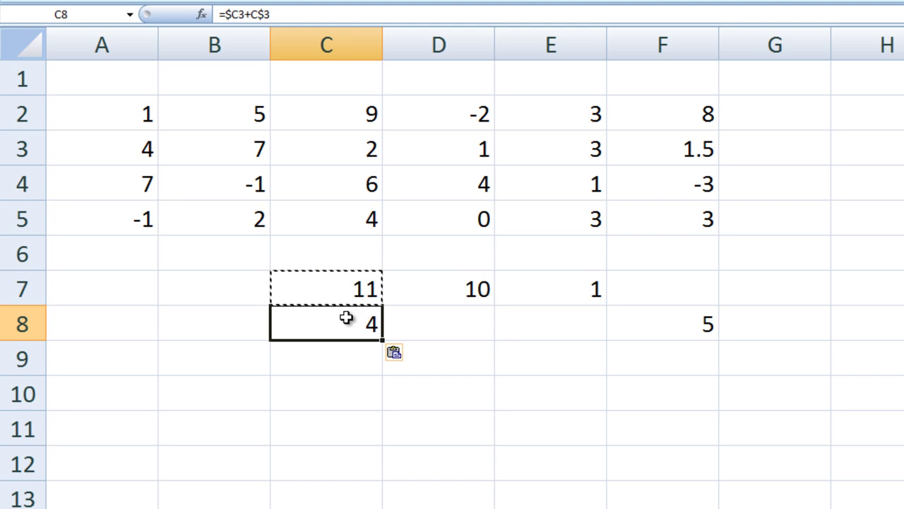
{"action": "double_click", "coordinate": [345, 318]}
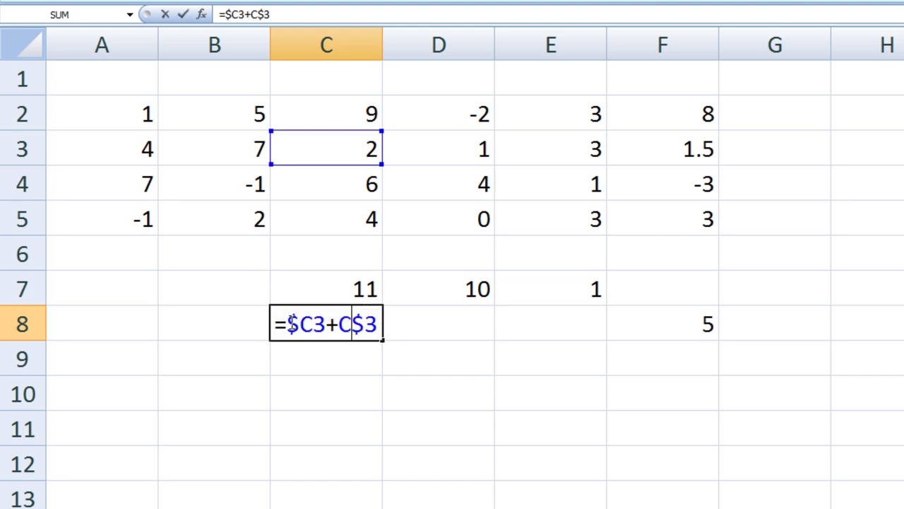